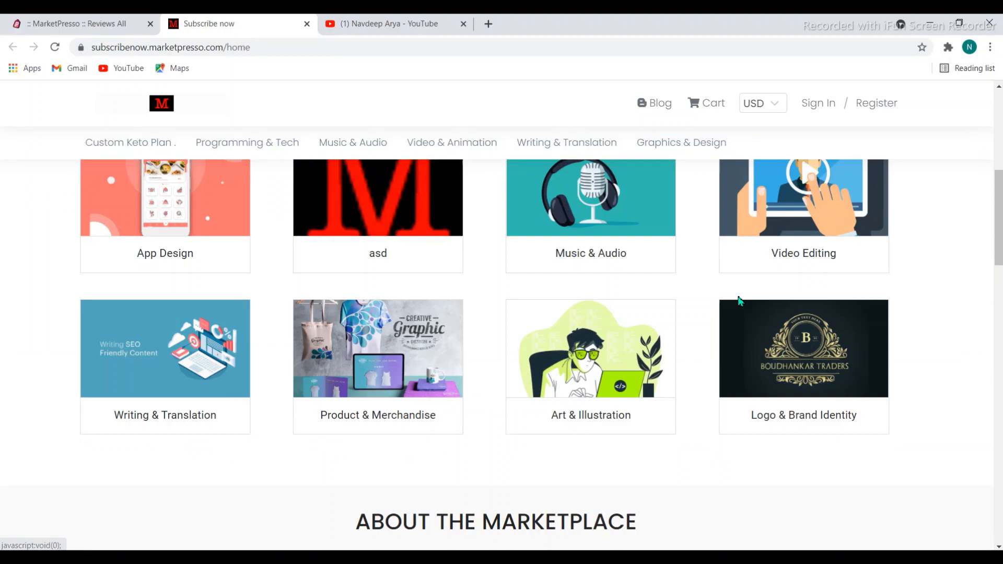
Look over the marketplace storefront's home page sections and the uploaded videos on the YouTube channel
scroll(737, 302, "down", 6)
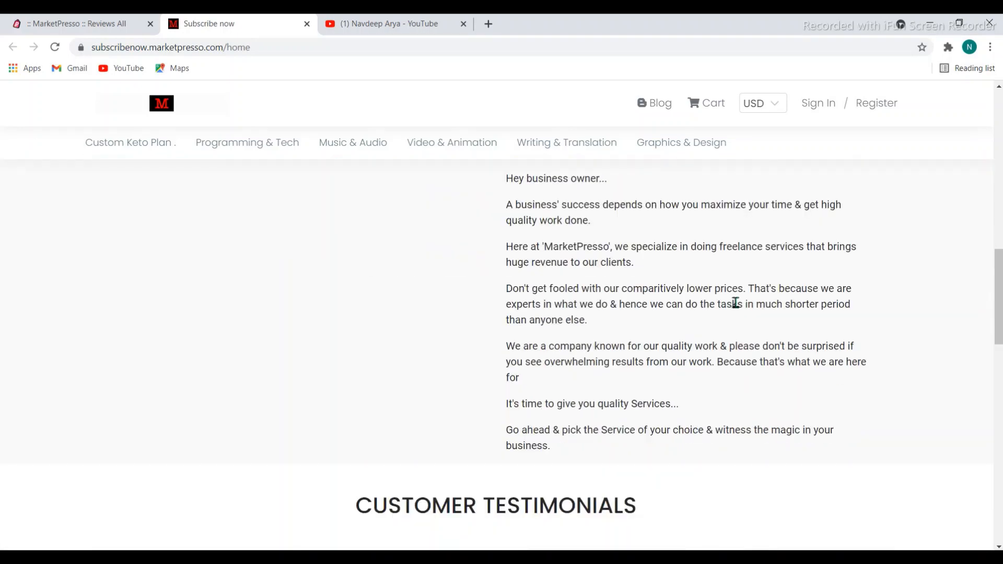
scroll(736, 303, "up", 10)
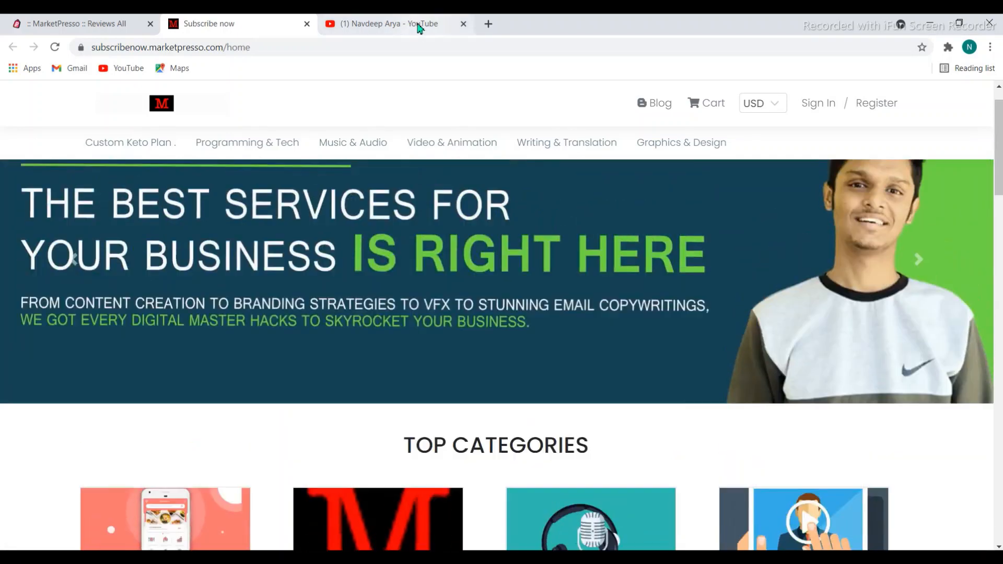
left_click(389, 24)
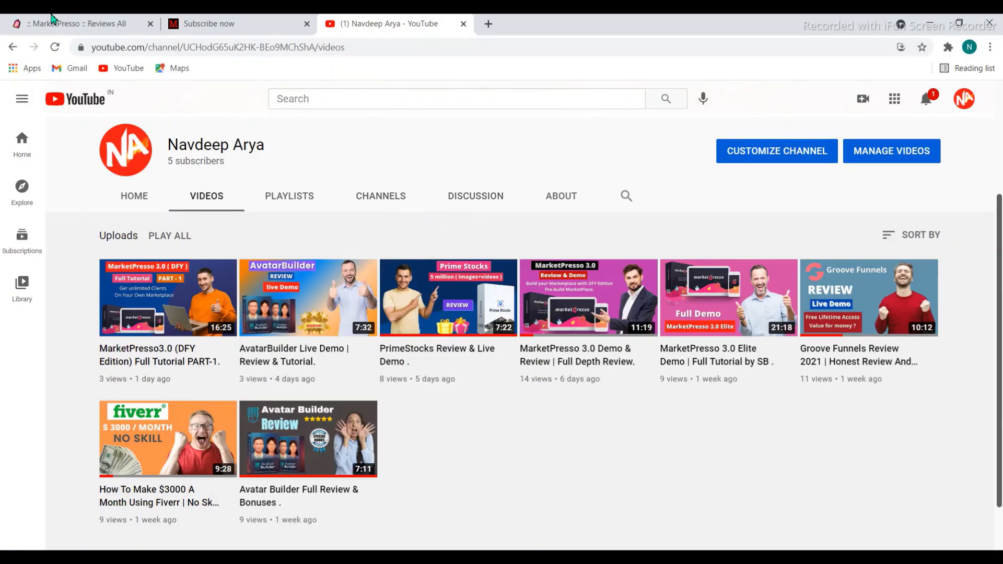
left_click(193, 30)
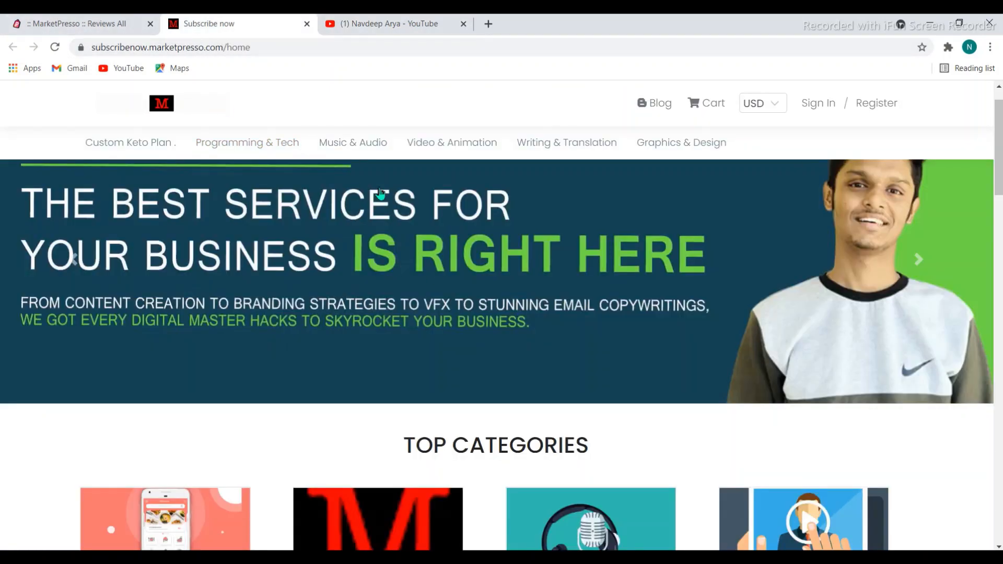
scroll(746, 288, "down", 15)
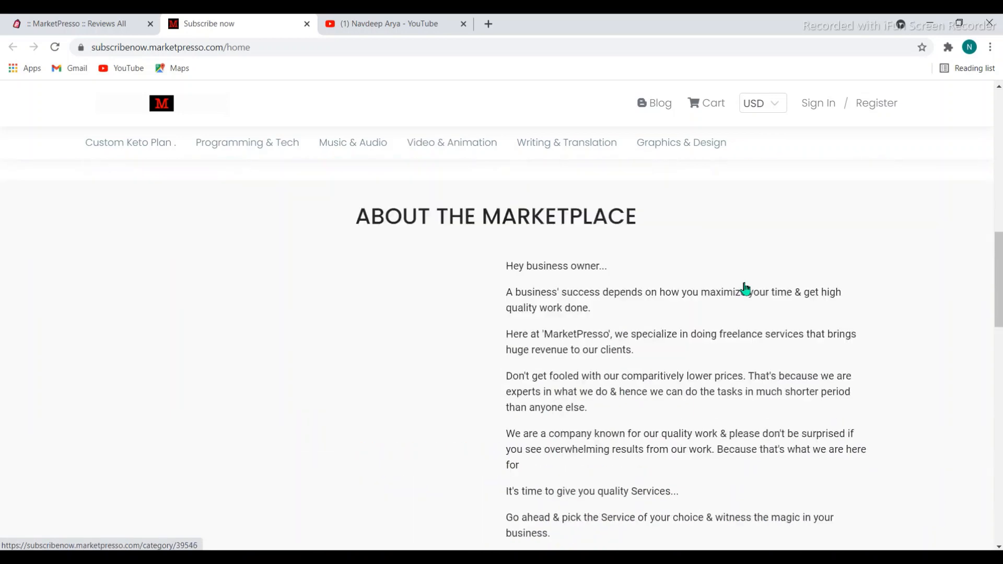
scroll(742, 286, "down", 6)
scroll(719, 284, "up", 6)
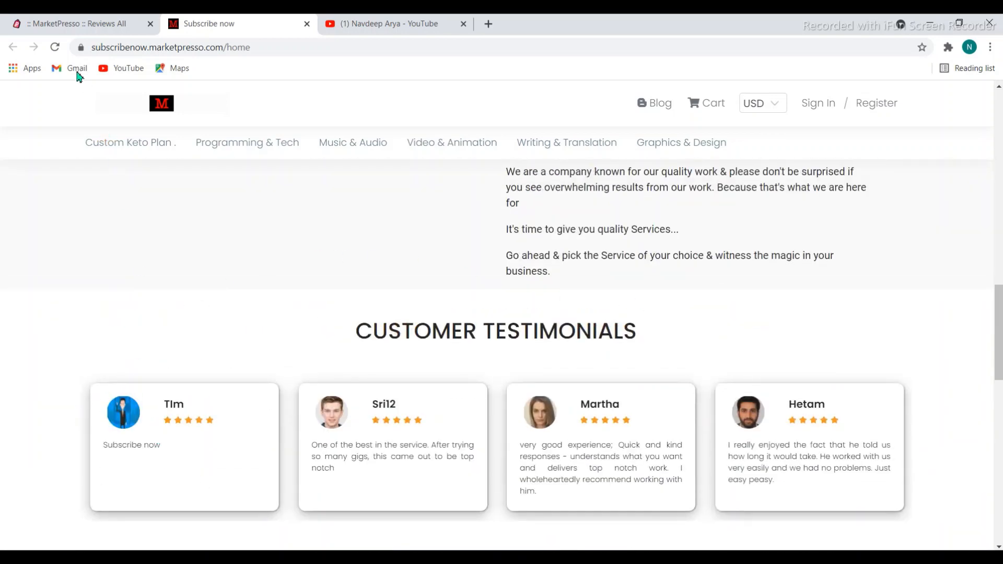
Examine the account menu and the full list of customer reviews in the MarketPresso dashboard, also checking the storefront's home page
left_click(74, 32)
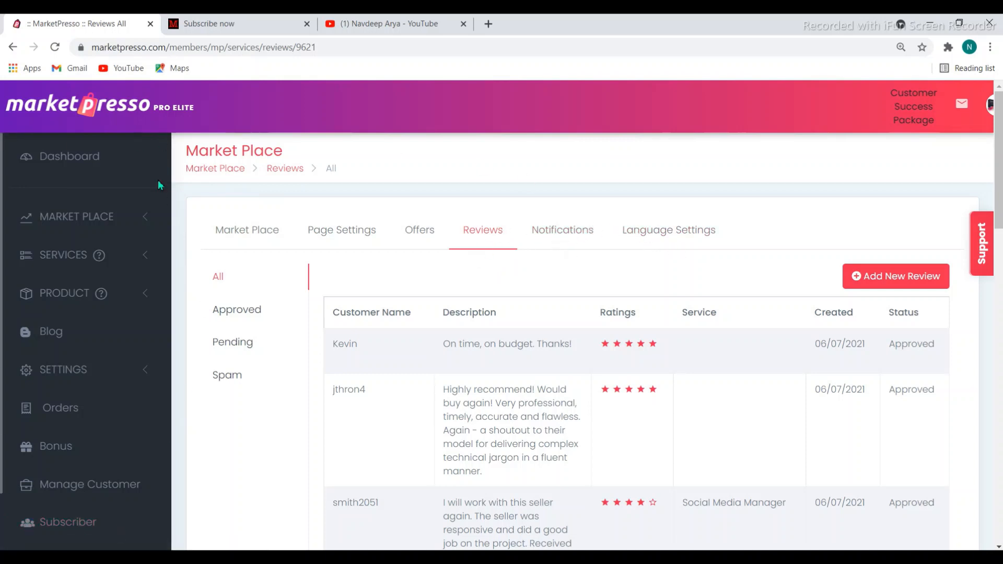
left_click(990, 104)
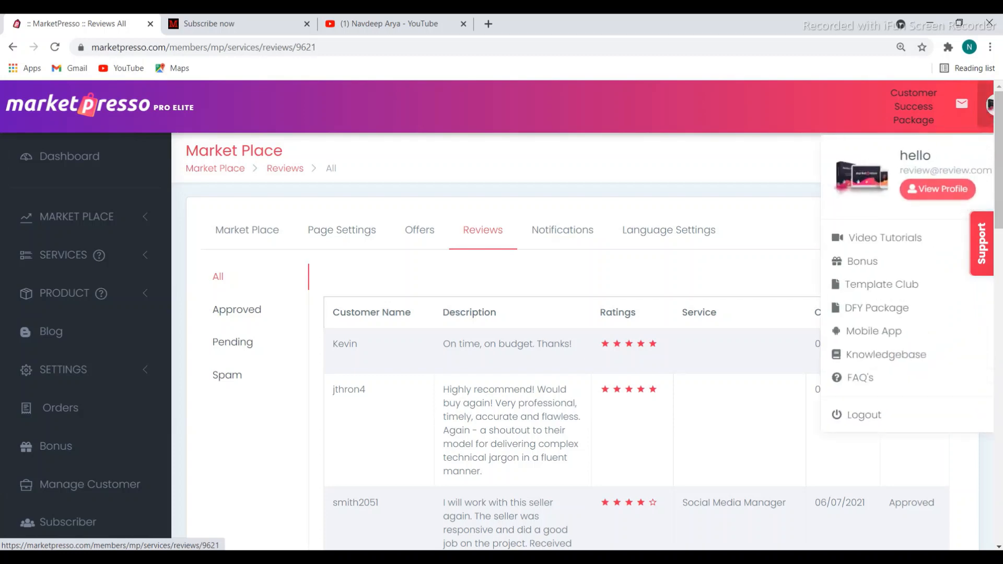
left_click(240, 24)
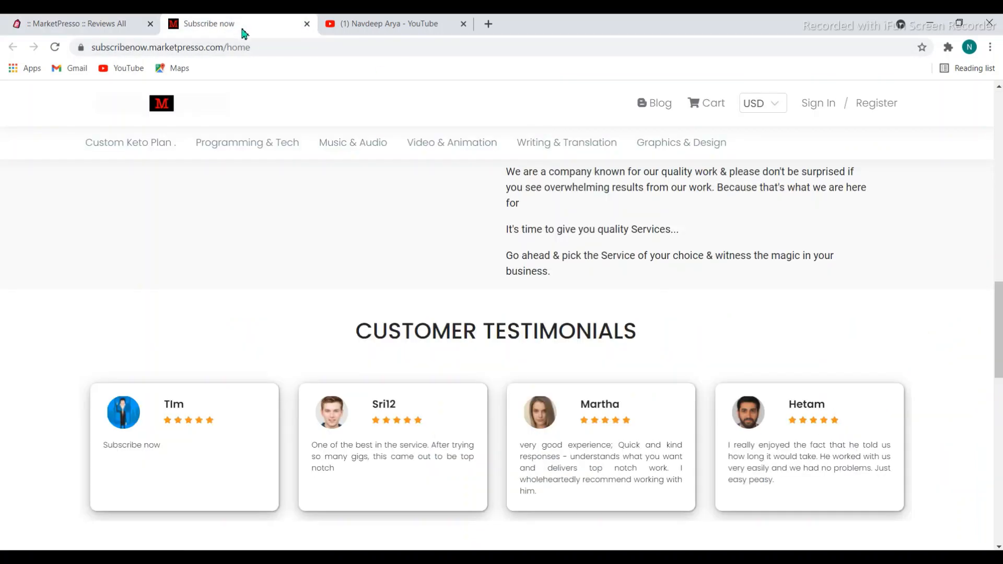
scroll(549, 251, "up", 12)
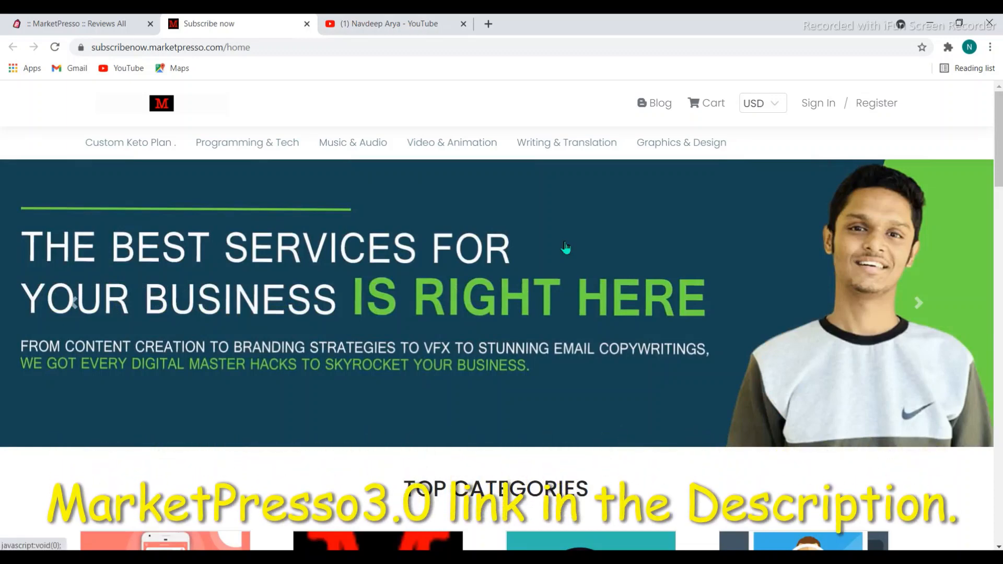
left_click(65, 24)
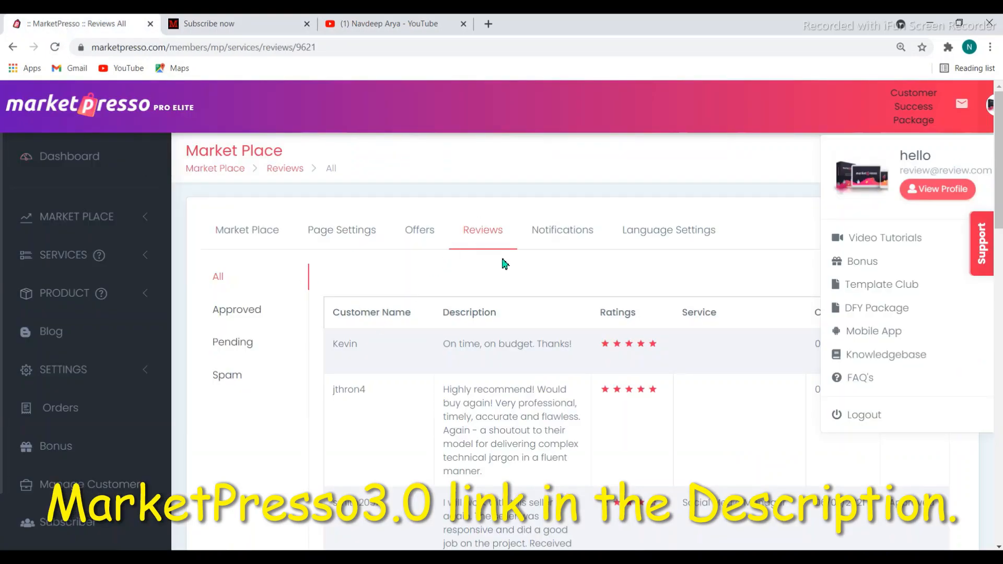
scroll(500, 266, "down", 3)
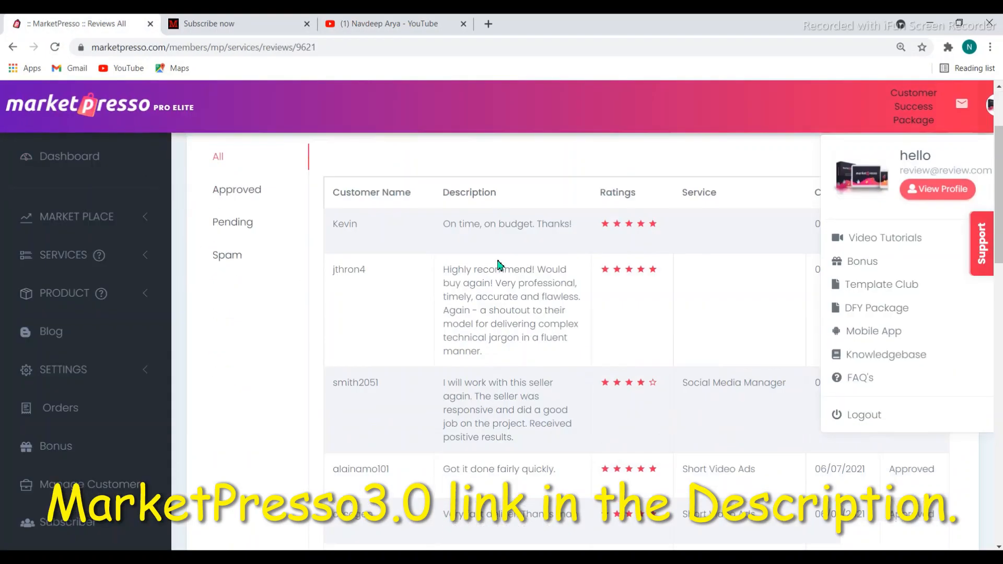
left_click(991, 107)
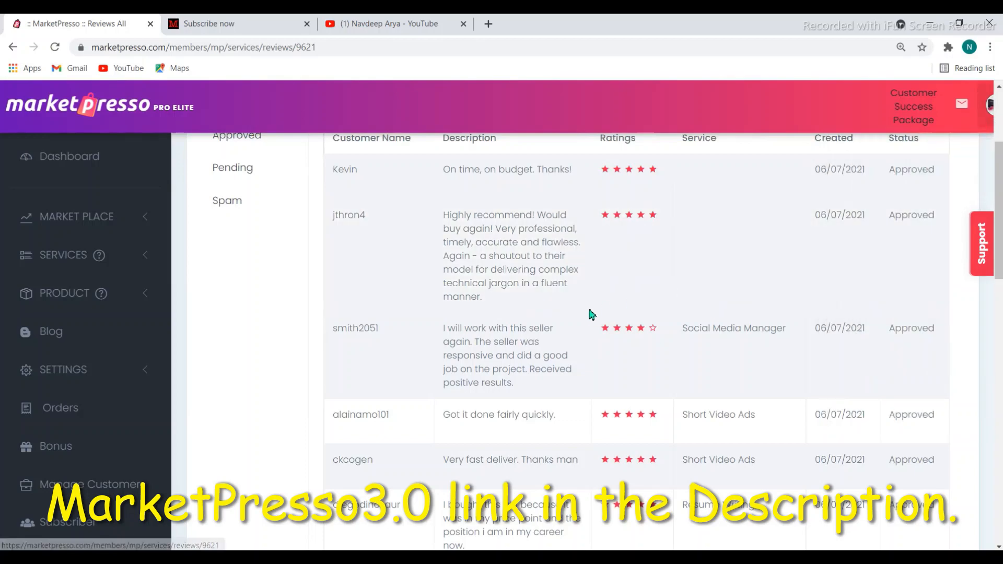
scroll(591, 315, "up", 1)
scroll(591, 315, "down", 7)
scroll(591, 314, "down", 10)
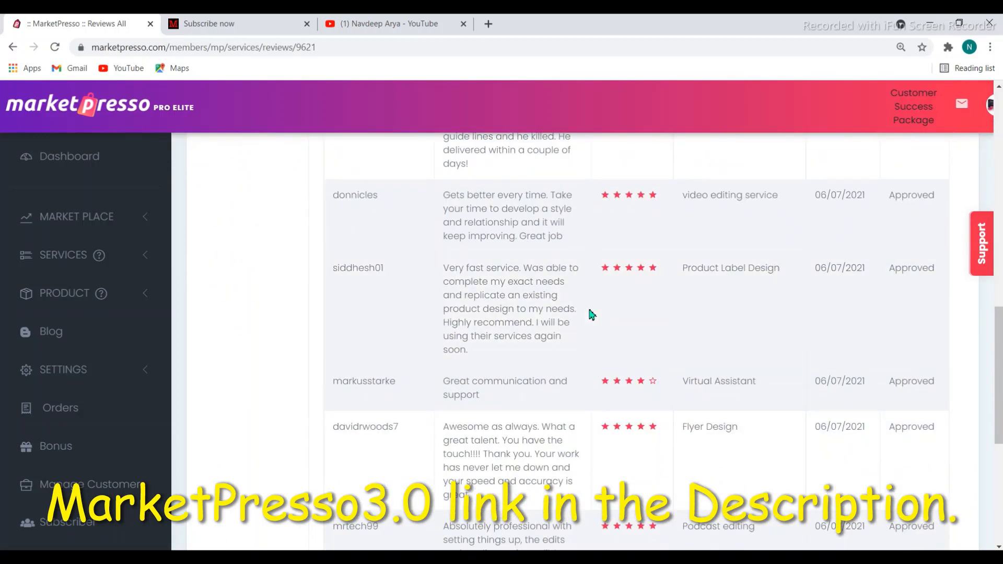
Examine the Customer Testimonials section on the storefront's home page
left_click(206, 26)
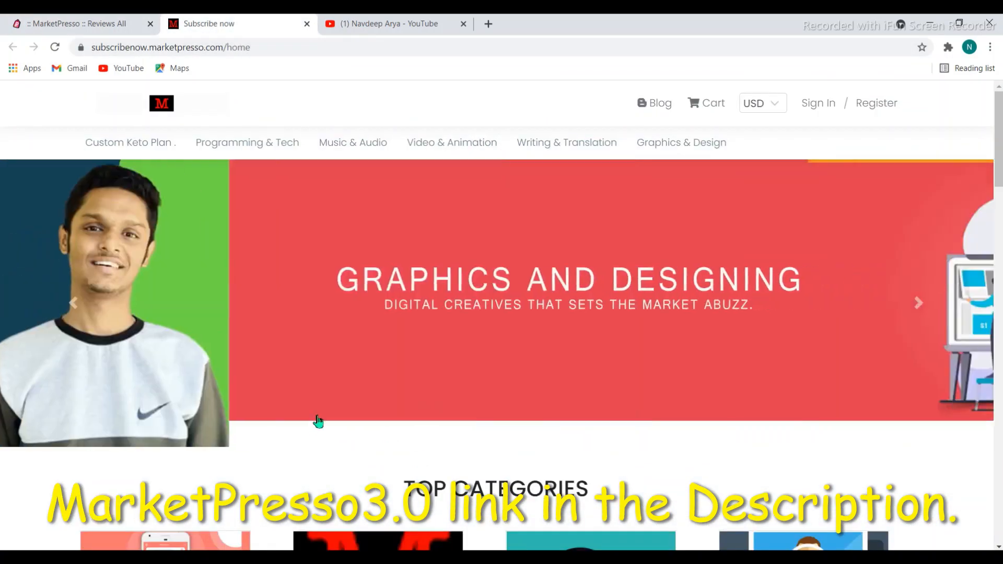
scroll(366, 404, "down", 12)
scroll(367, 403, "down", 10)
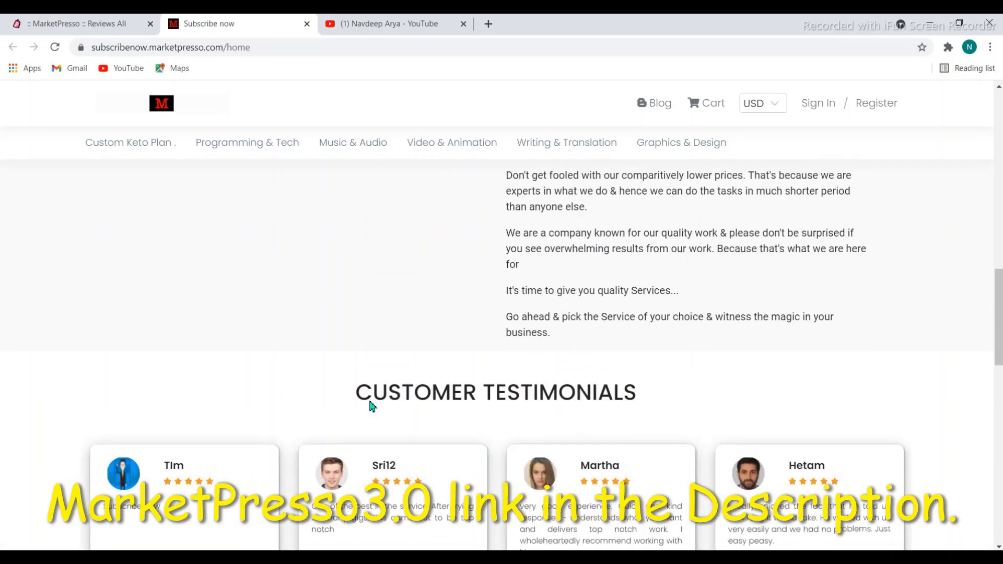
scroll(387, 413, "up", 1)
scroll(397, 405, "down", 3)
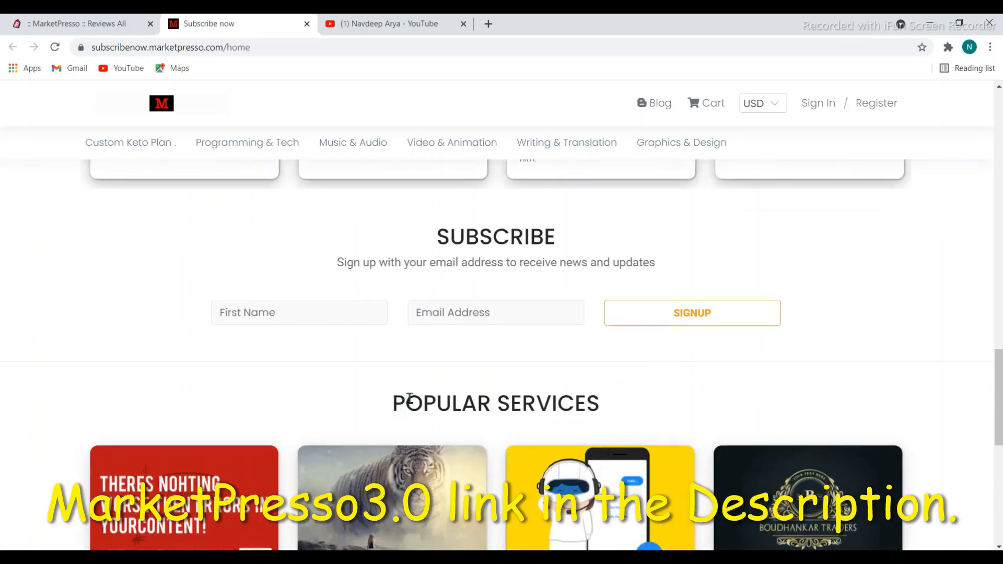
scroll(407, 400, "up", 4)
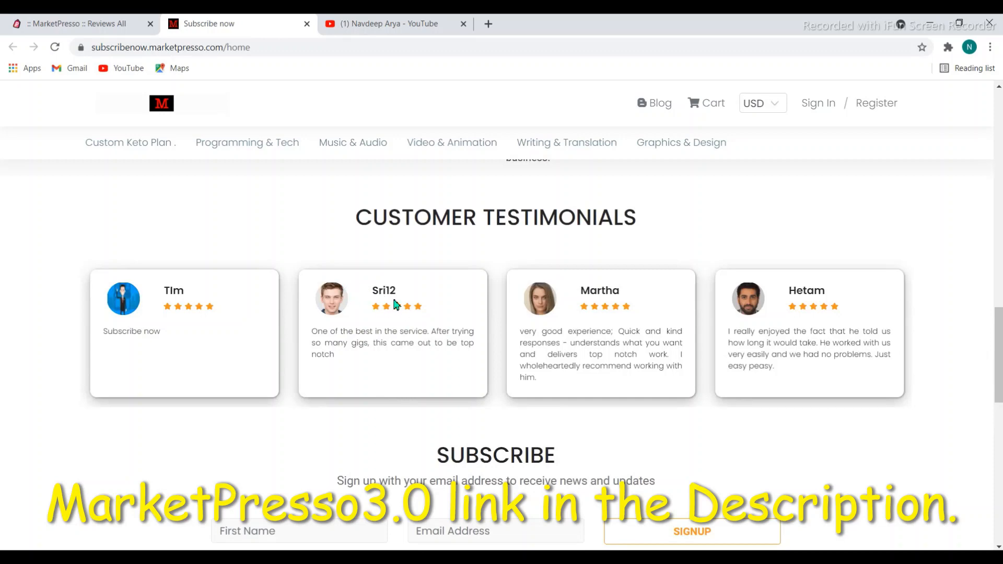
Go through the reviews list in the MarketPresso dashboard and compare it with the testimonials shown on the storefront
left_click(82, 27)
scroll(599, 452, "up", 6)
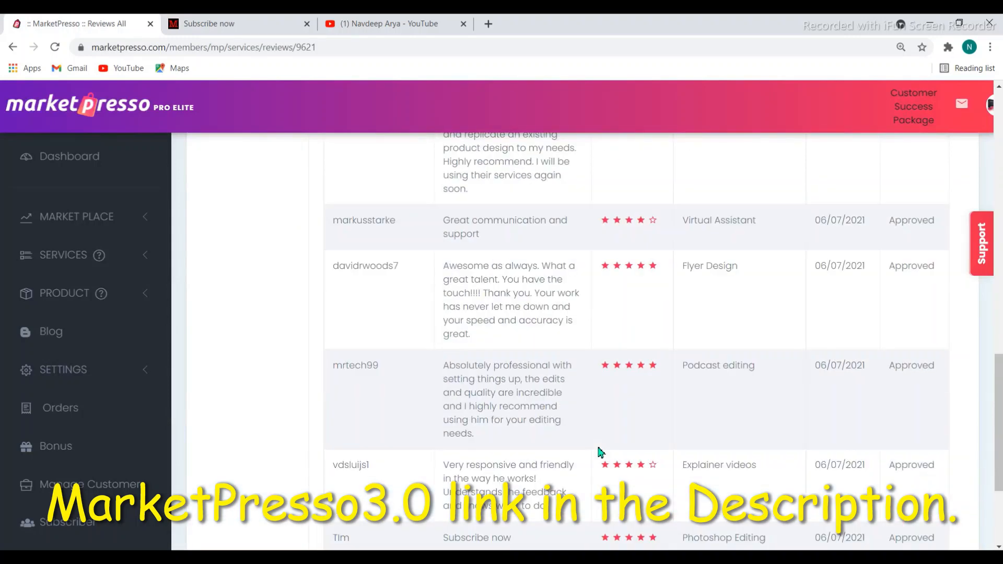
scroll(553, 430, "up", 6)
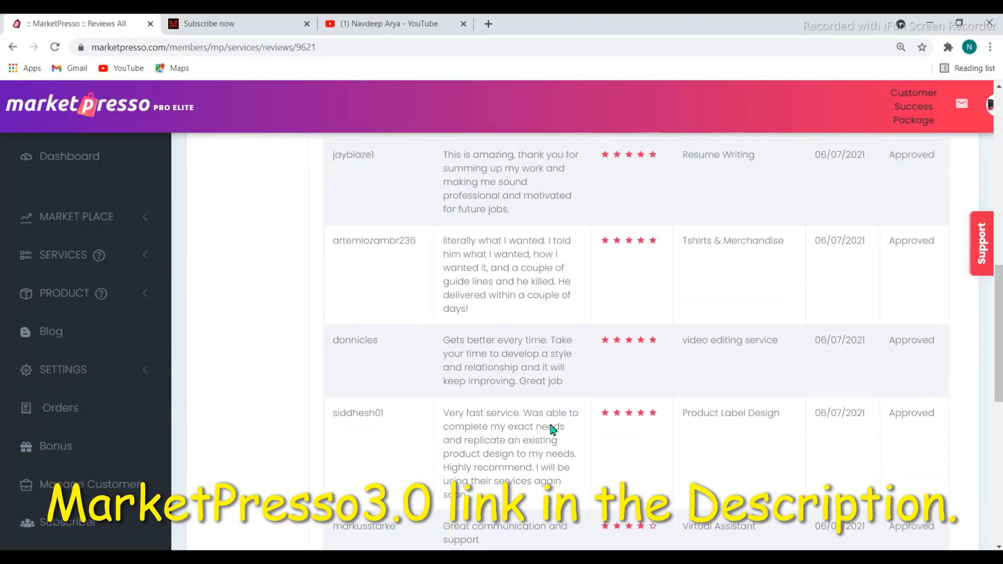
scroll(422, 355, "up", 6)
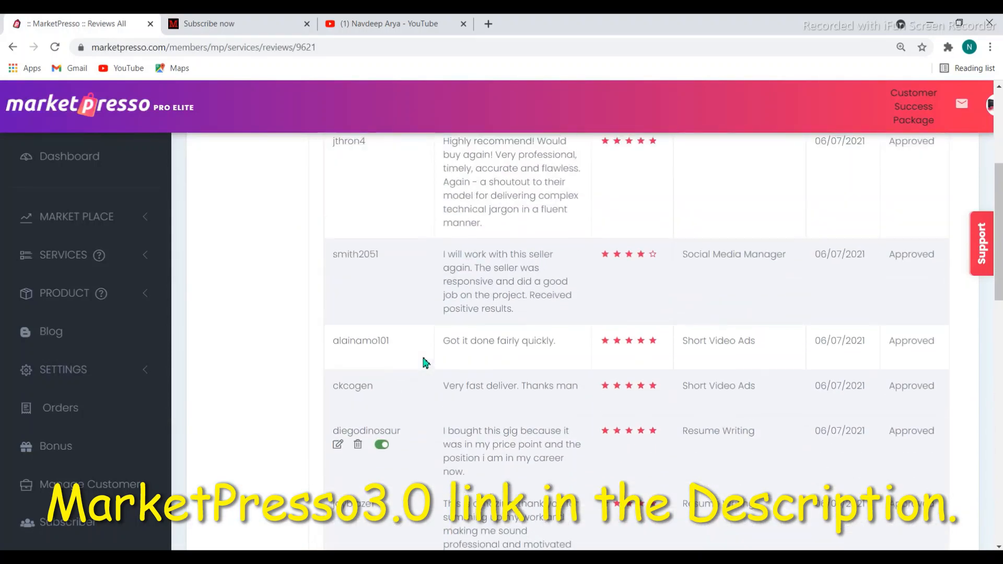
scroll(424, 359, "down", 6)
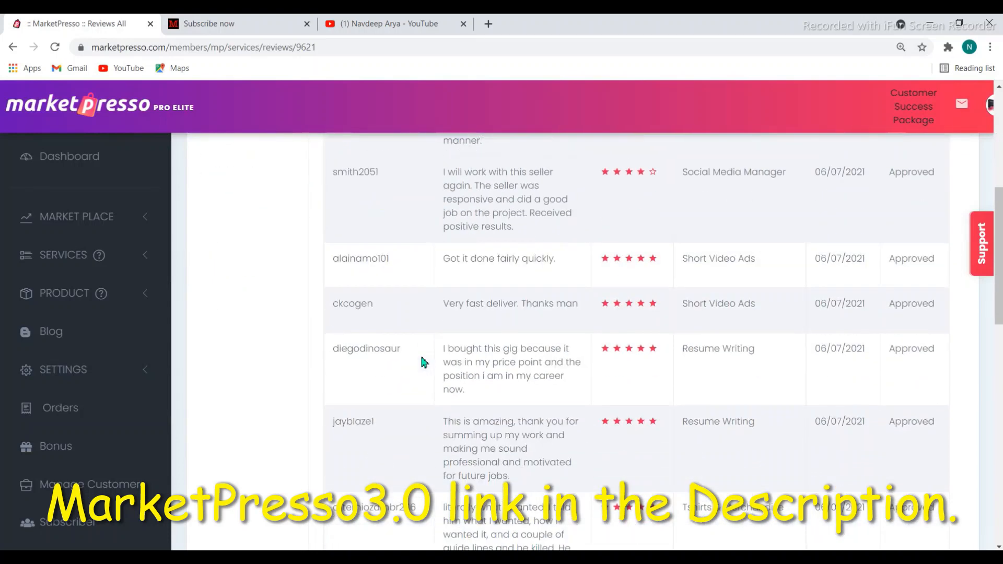
scroll(423, 359, "down", 8)
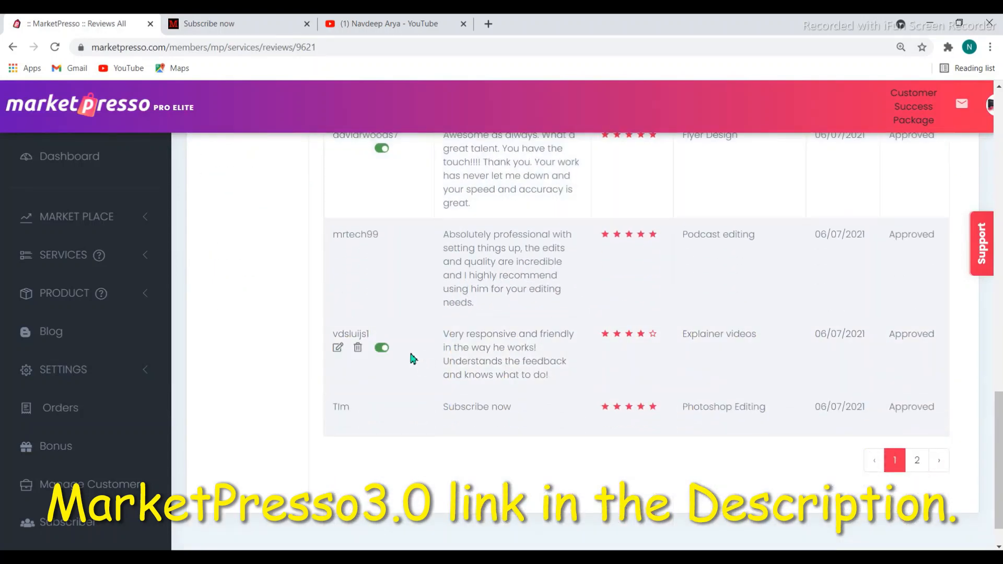
left_click(207, 24)
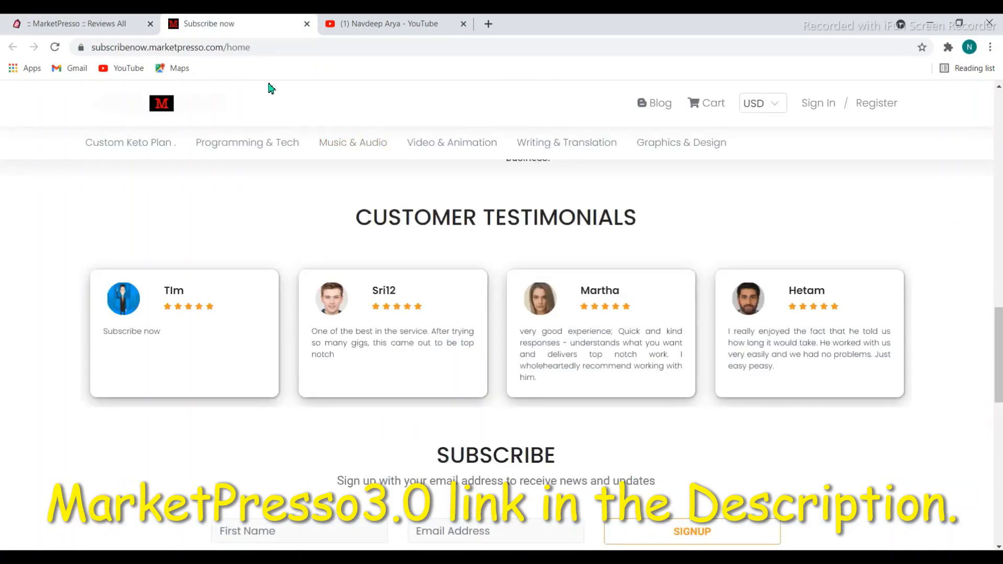
left_click(58, 27)
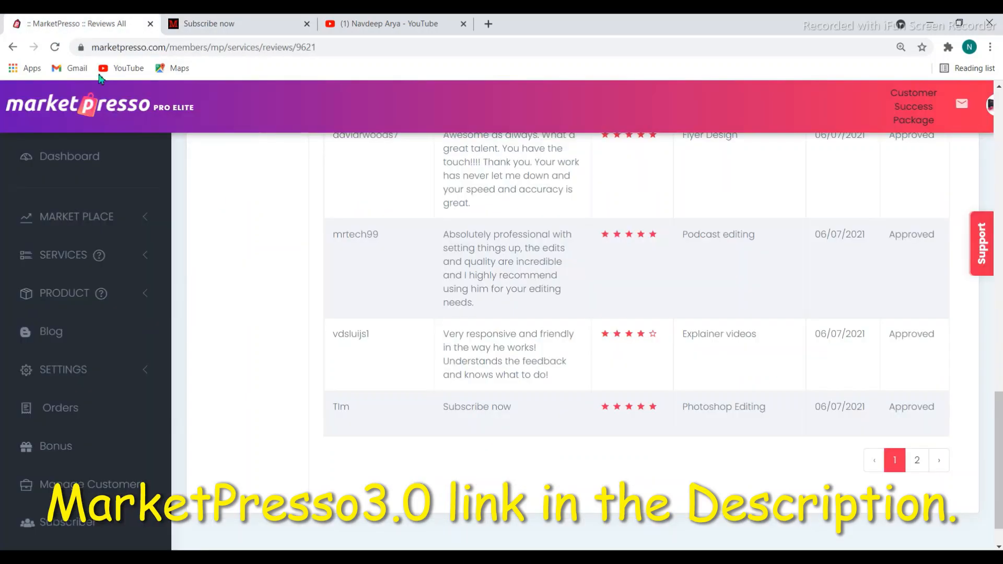
scroll(449, 382, "up", 3)
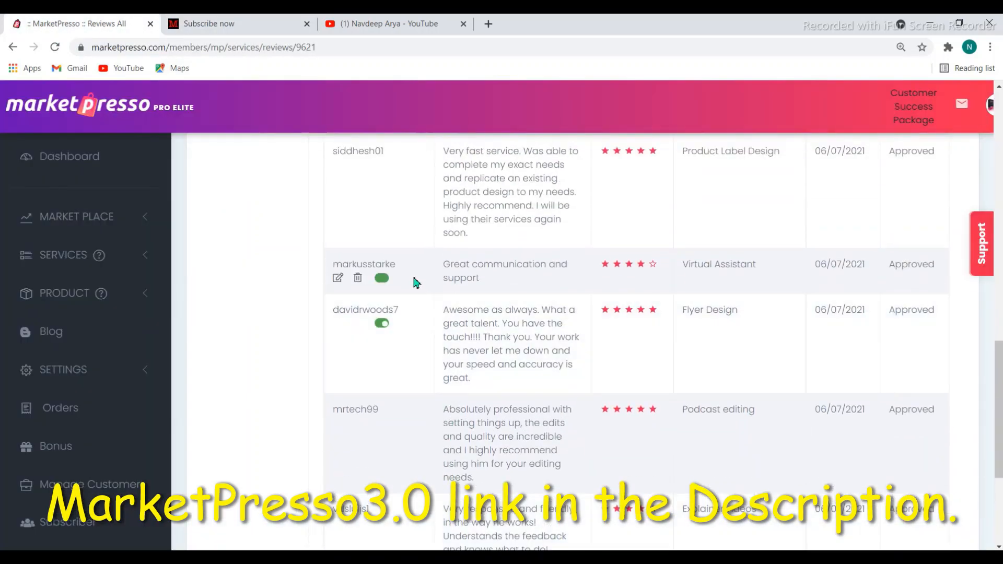
scroll(408, 269, "up", 6)
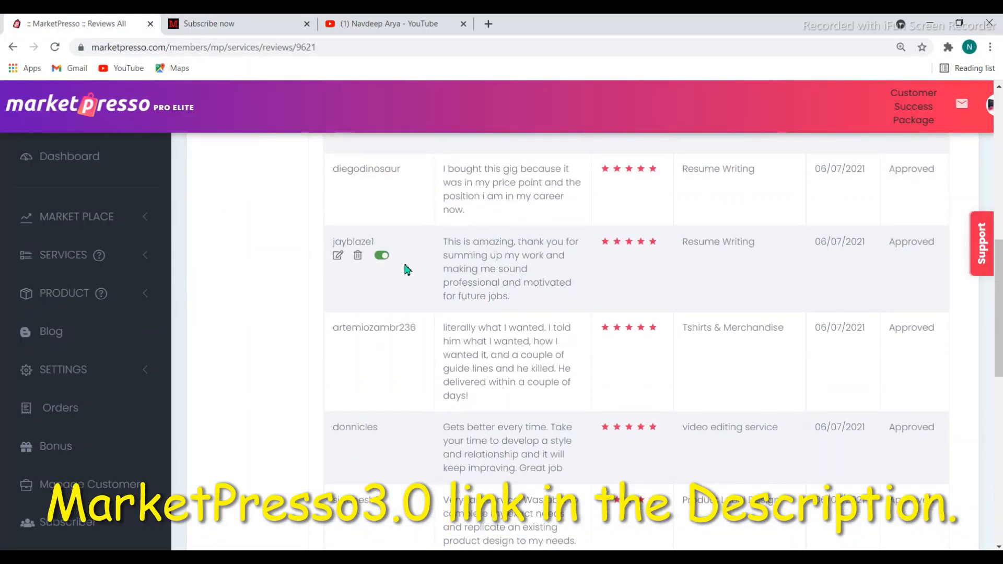
scroll(406, 267, "up", 7)
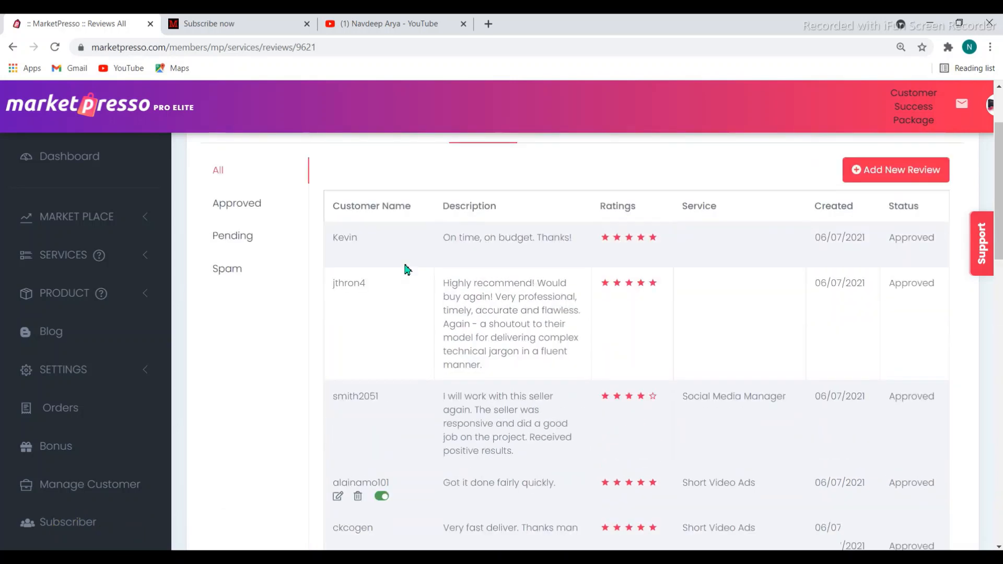
scroll(406, 268, "up", 1)
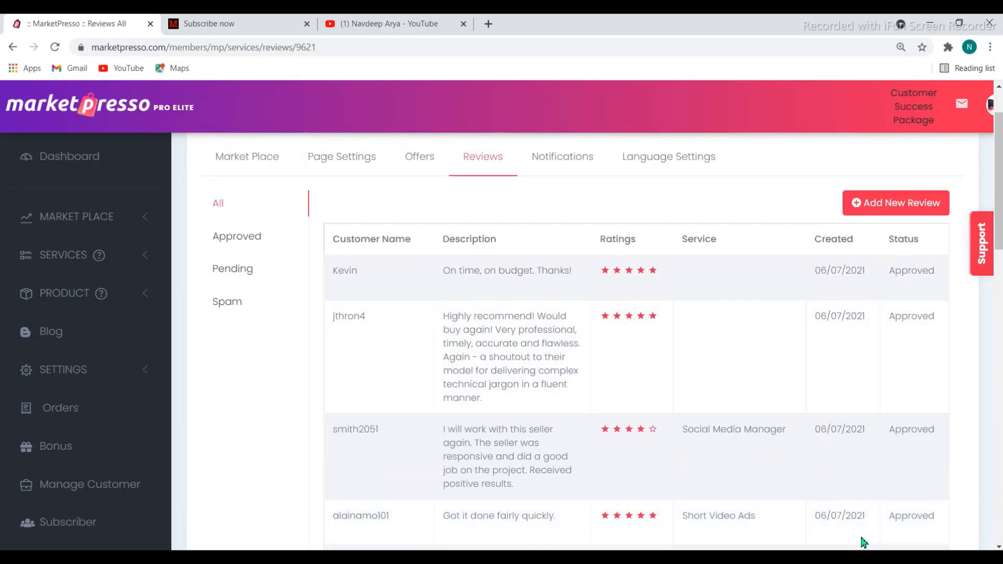
Open the "Subscribe now" review for Photoshop Editing for editing and check its matching testimonial on the storefront
scroll(863, 542, "down", 14)
mouse_move(324, 403)
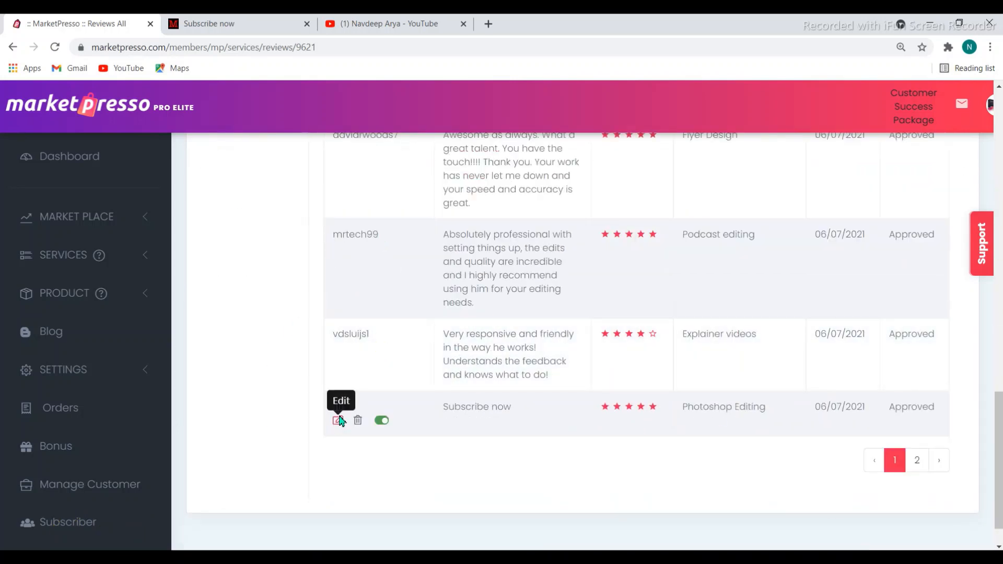
left_click(338, 420)
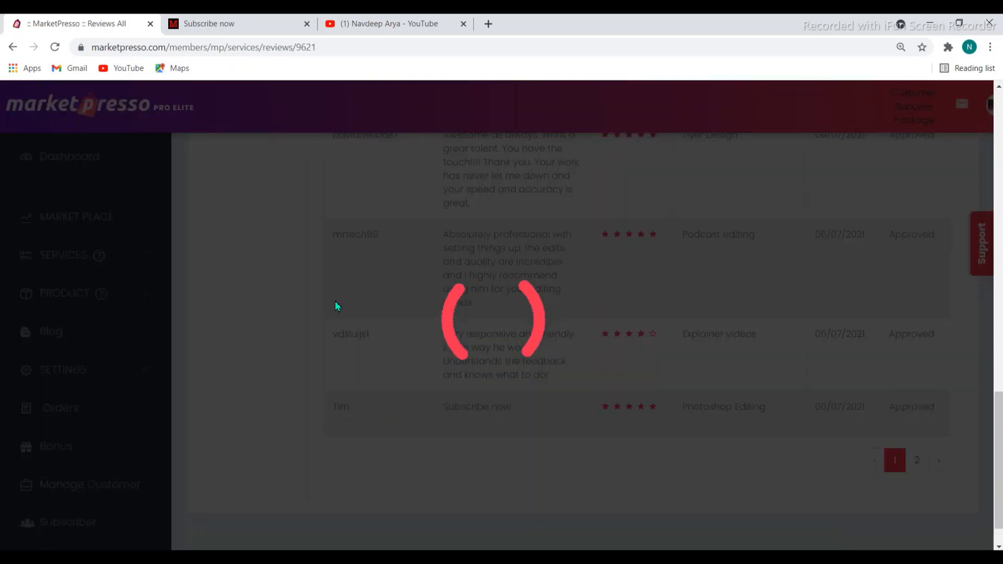
left_click(230, 24)
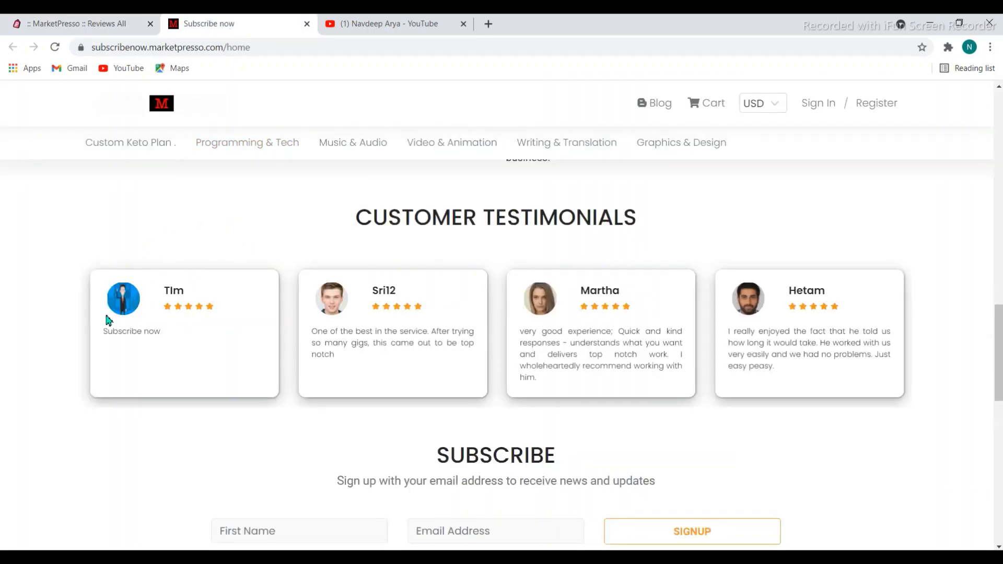
left_click(112, 22)
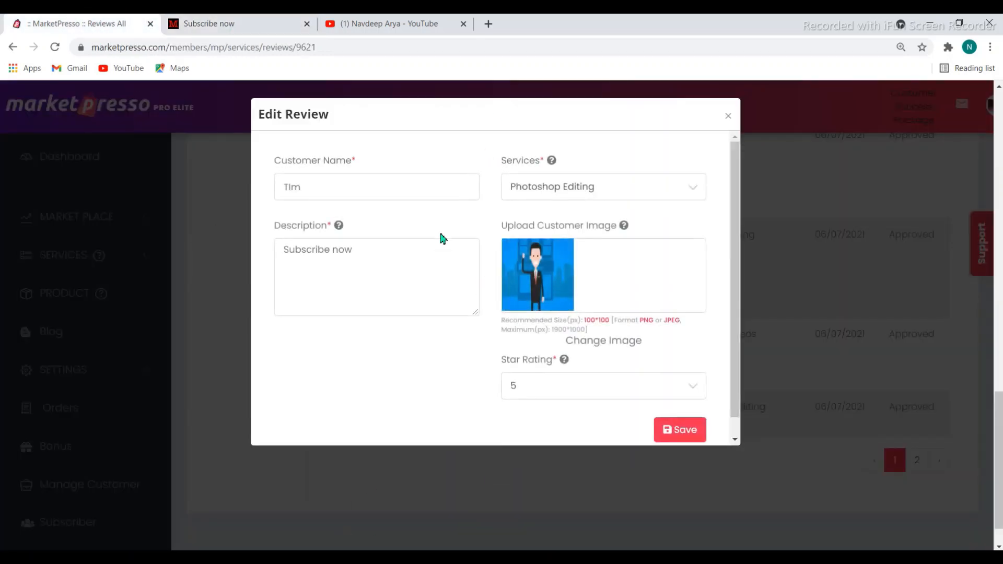
Replace the customer name in the Photoshop Editing review and change its description to "Subscribe now."
double_click(319, 195)
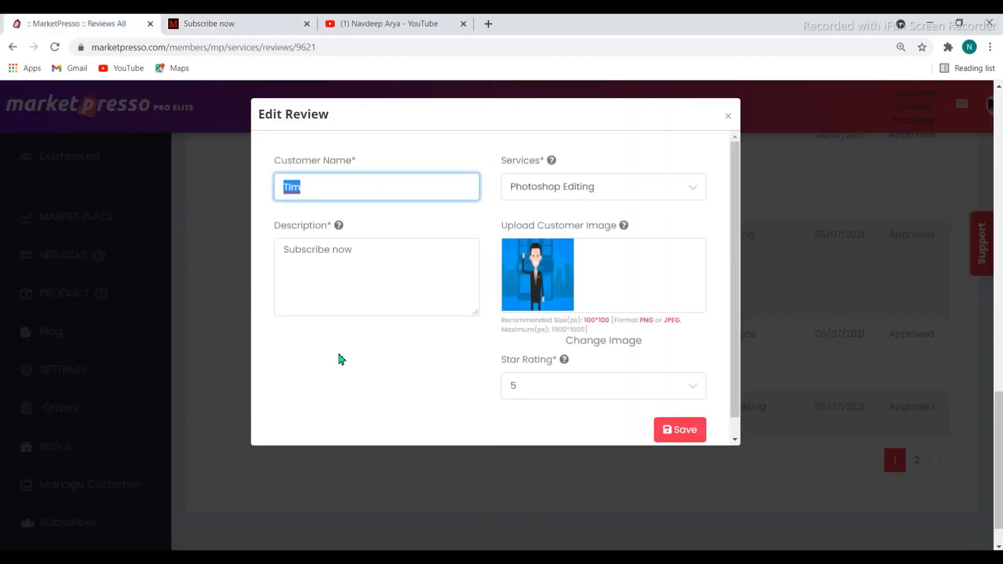
type("kevin")
left_click(420, 277)
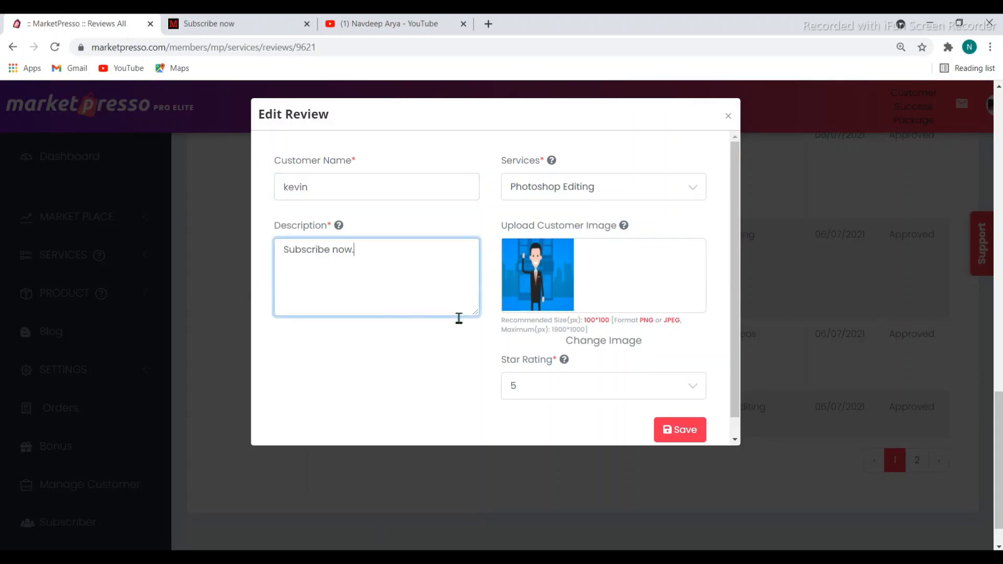
Change the review's customer image to the library illustration of a headset-wearing agent on a laptop screen and save the review
left_click(671, 264)
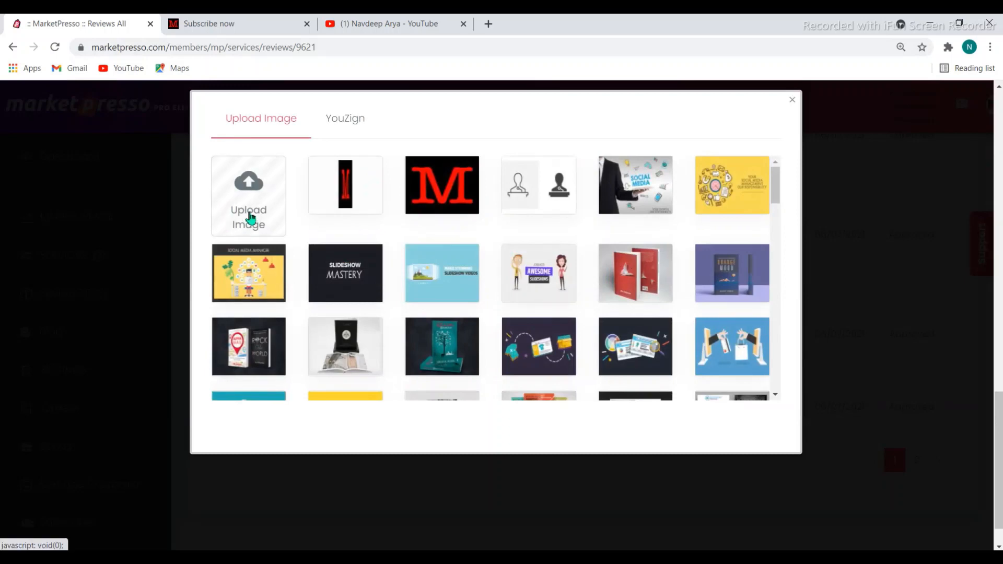
scroll(427, 239, "down", 5)
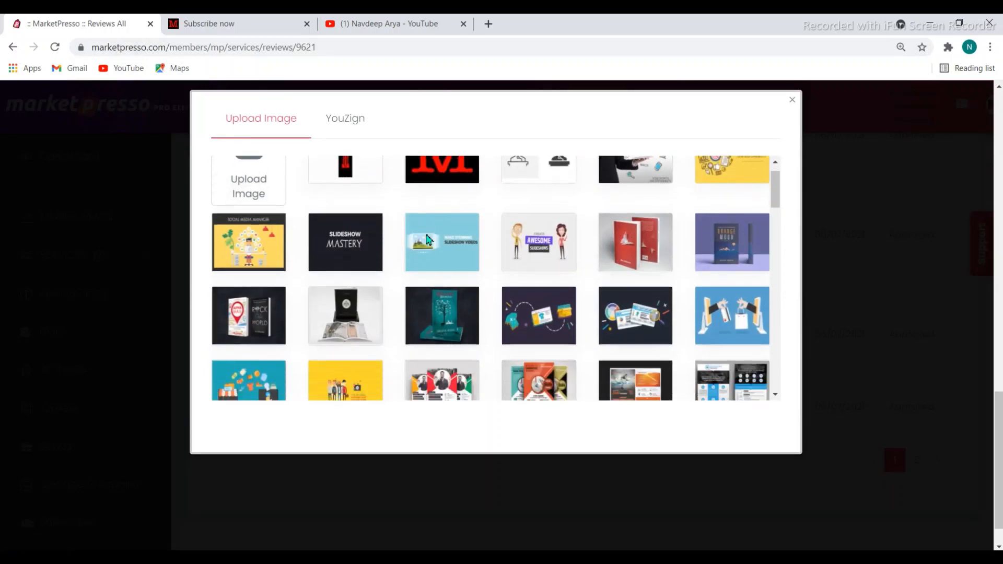
scroll(481, 287, "down", 12)
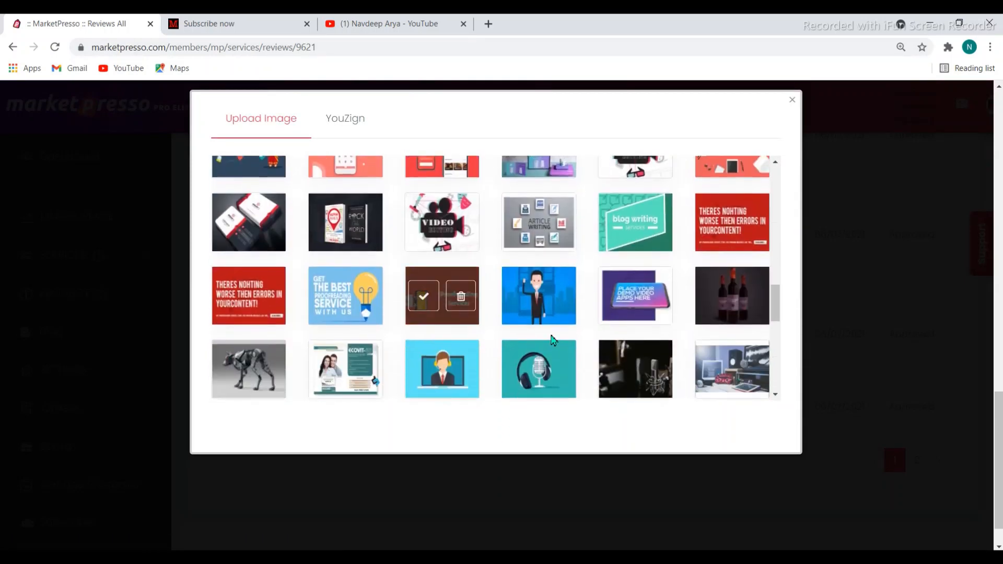
left_click(437, 365)
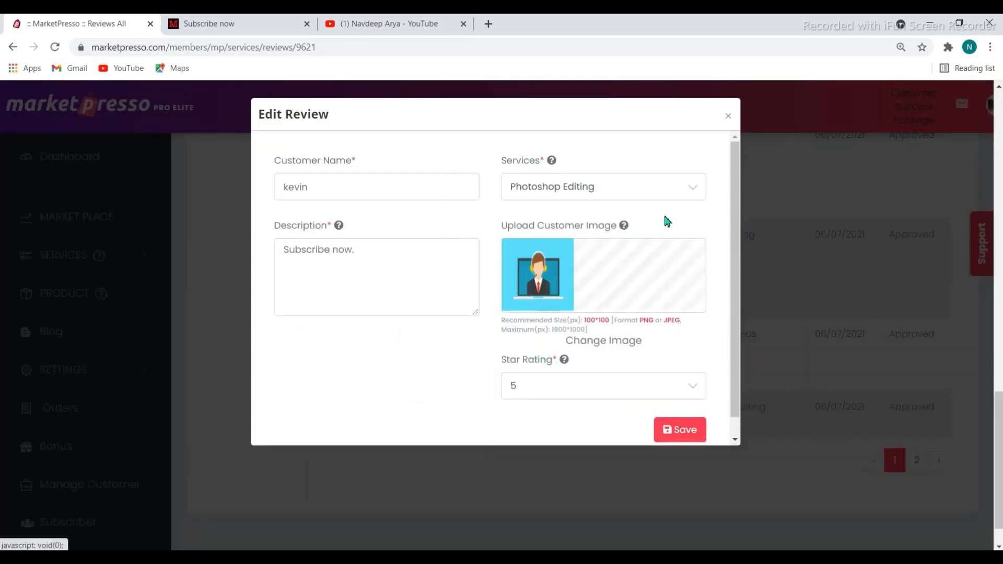
left_click(678, 434)
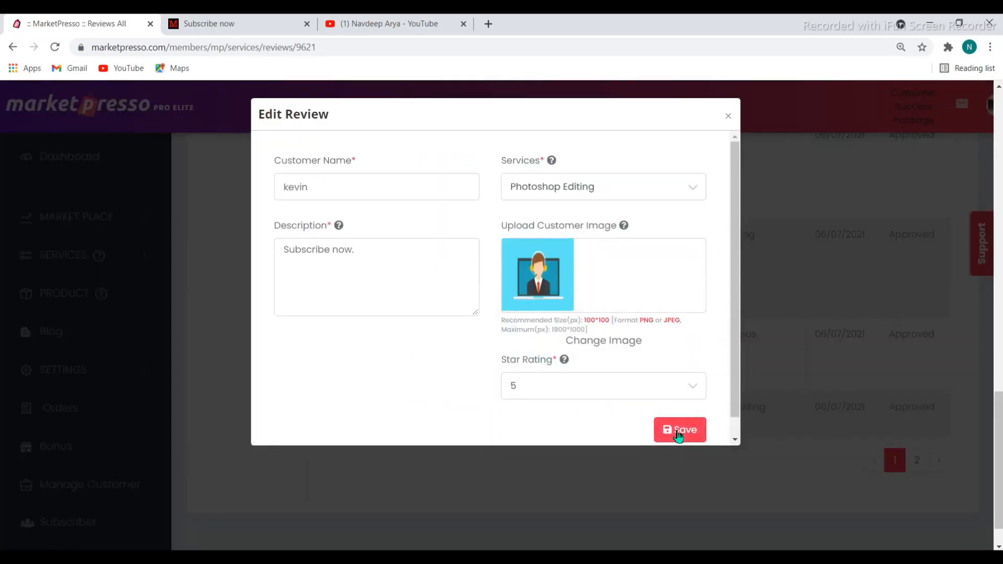
Reload the storefront's home page, check the edited review in Customer Testimonials, and return to the dashboard's reviews list
left_click(214, 24)
left_click(55, 48)
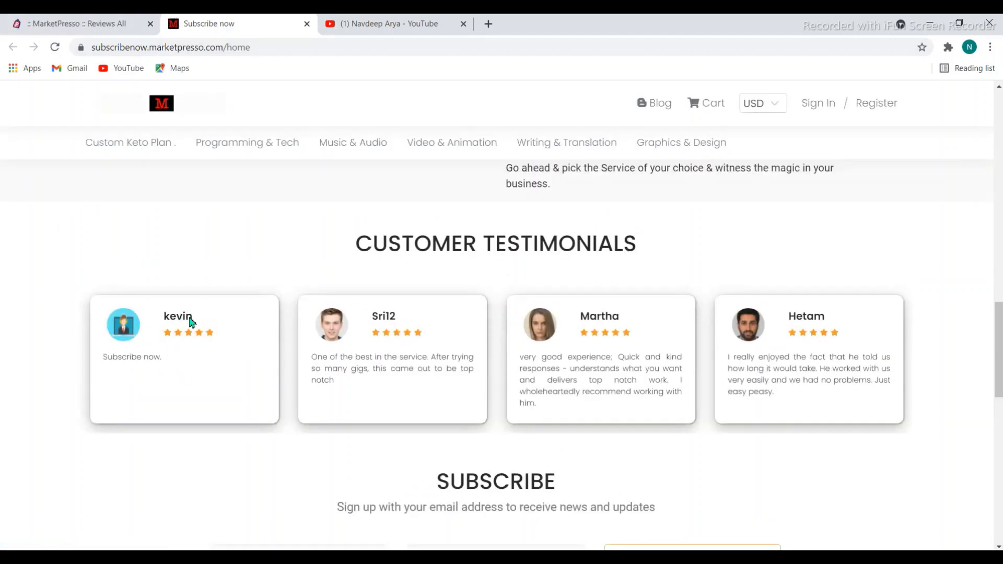
left_click(104, 26)
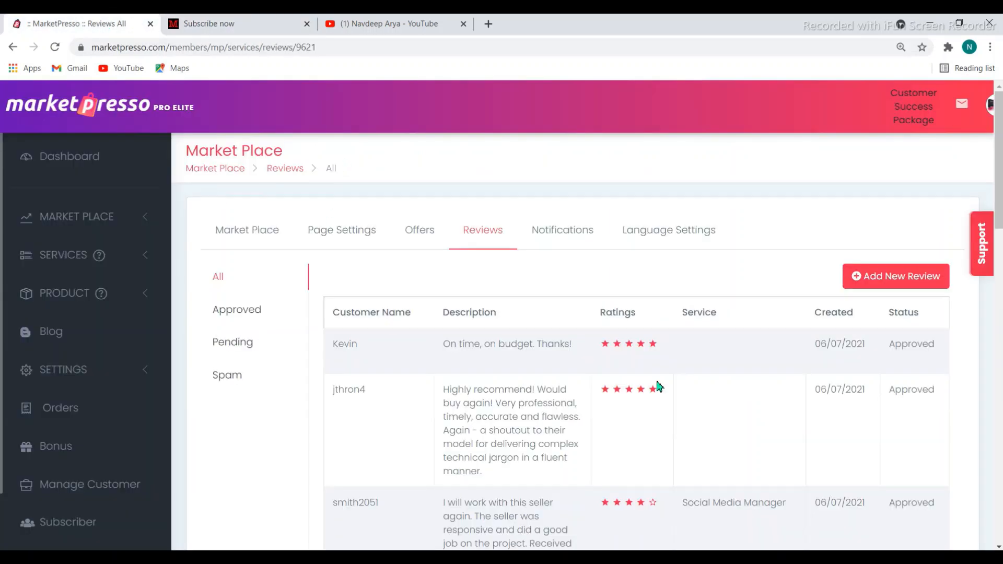
Examine the reviews filtered by status, including the Approved and Spam lists
left_click(290, 309)
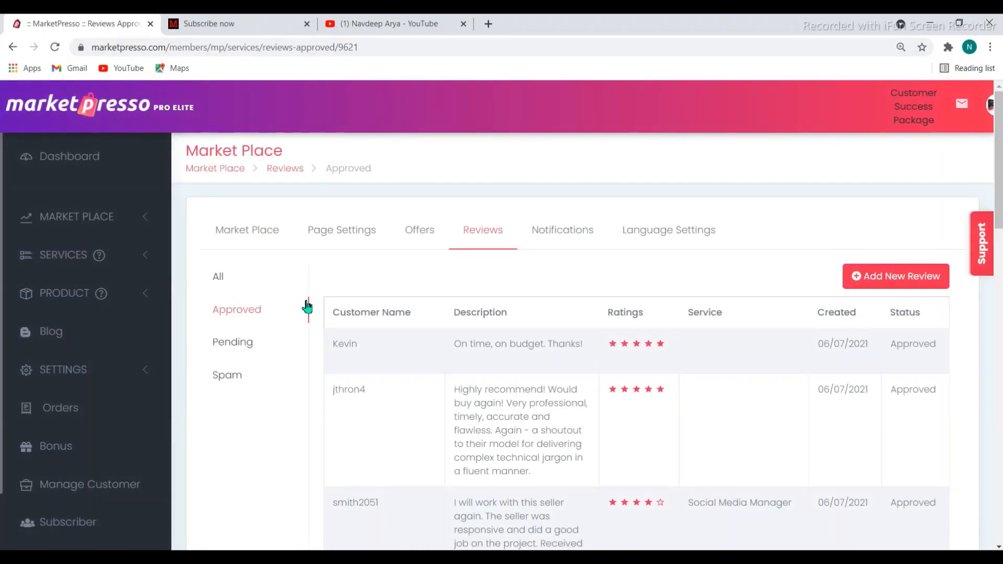
scroll(417, 251, "down", 3)
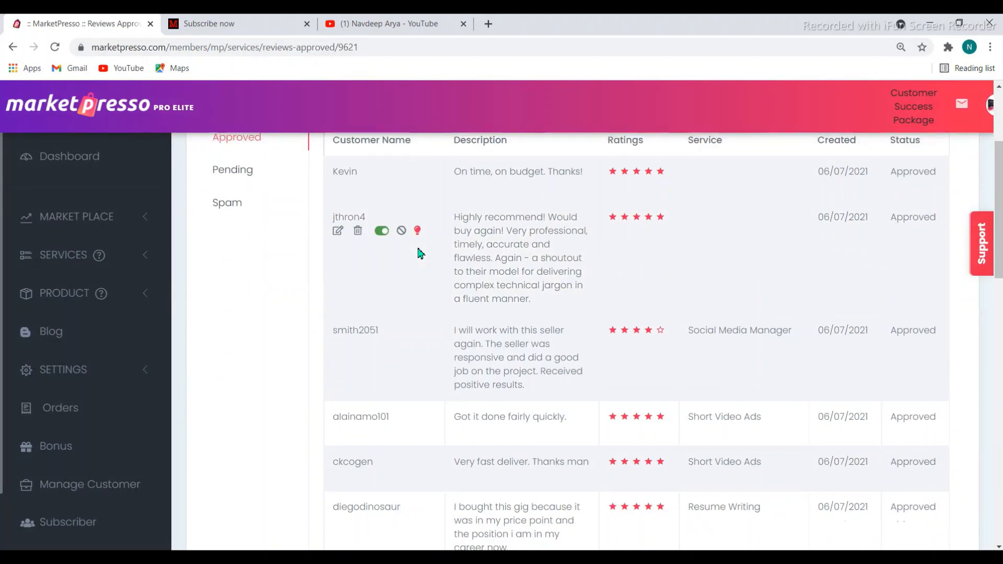
scroll(417, 251, "up", 3)
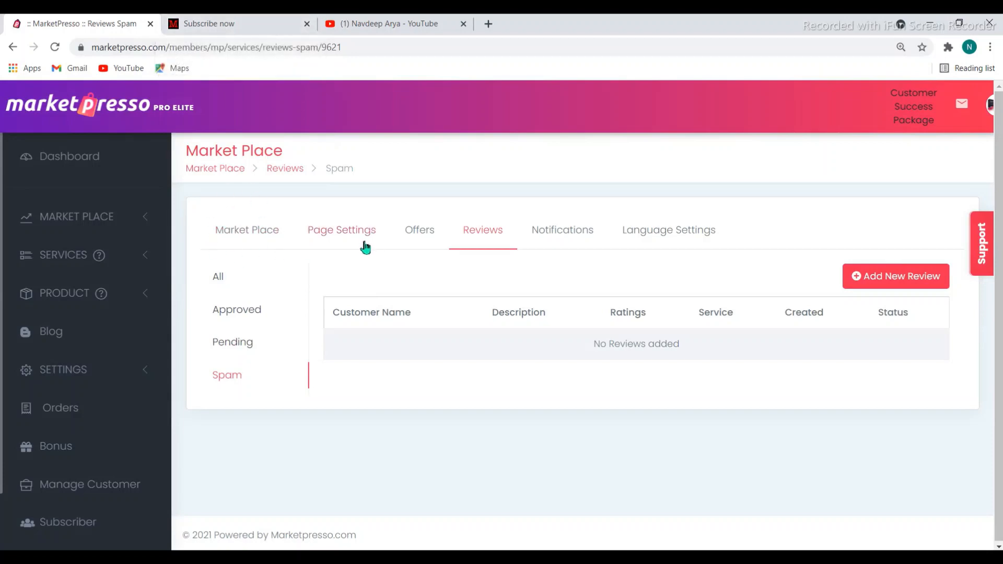
View the Sign Up Message notification settings and open the storefront's registration form that the message relates to
left_click(556, 233)
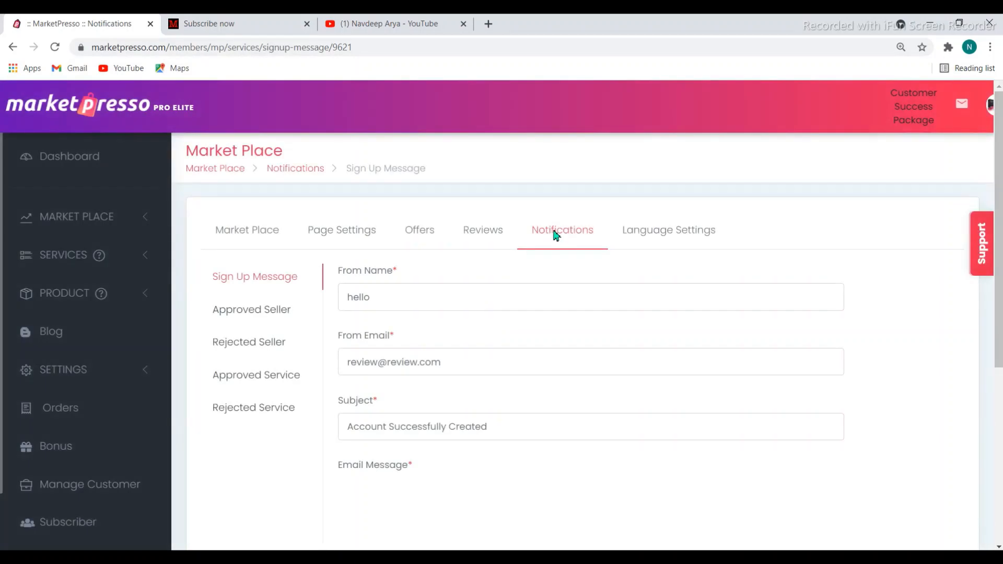
scroll(485, 324, "down", 1)
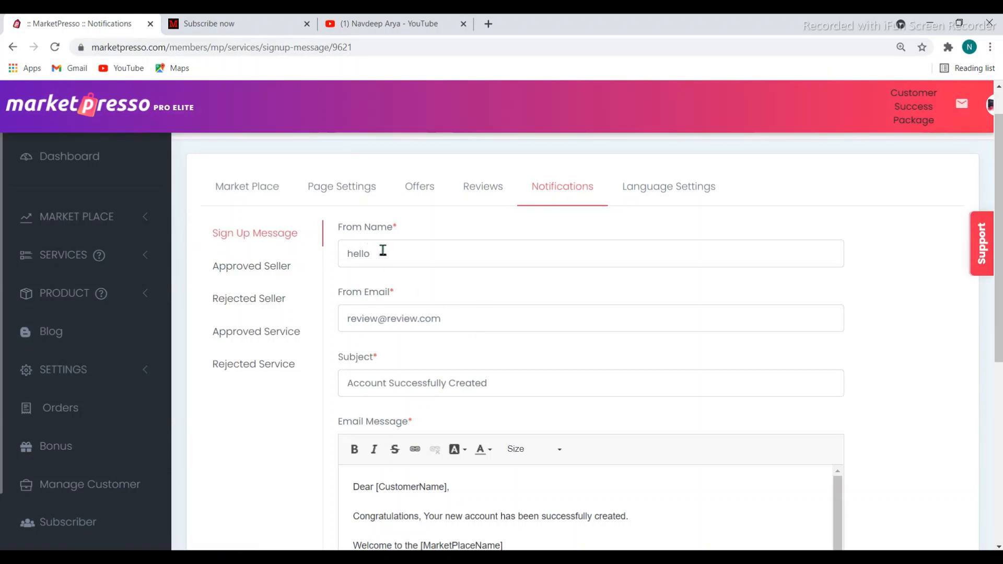
left_click(234, 30)
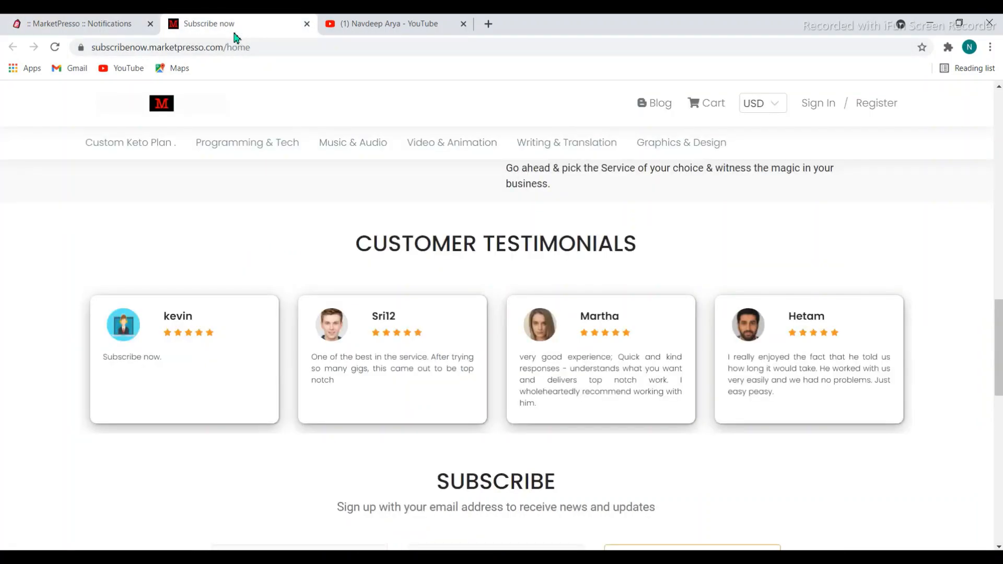
left_click(891, 105)
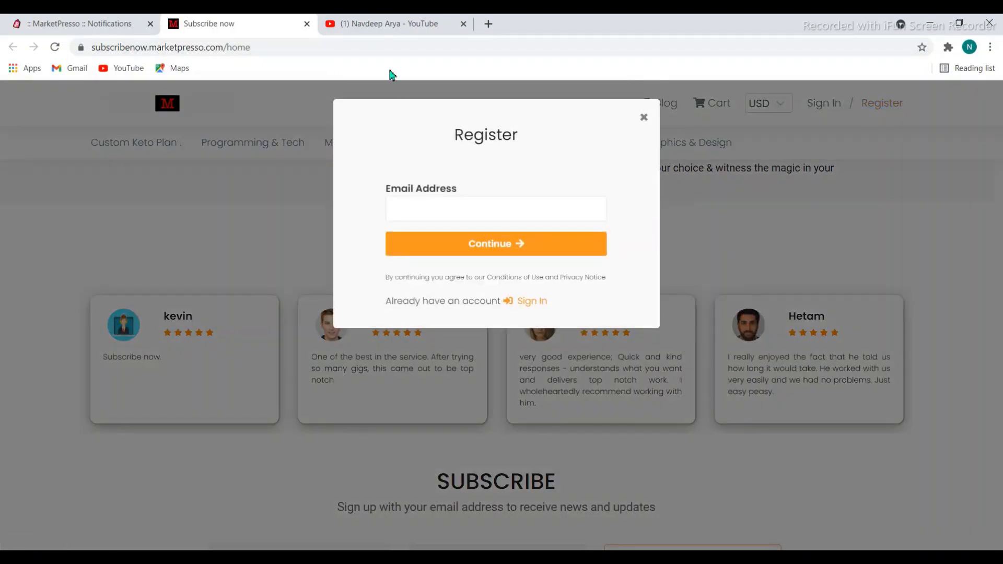
Examine the Sign Up Message notification's sender name, sender email, subject and email message template in the dashboard
left_click(65, 26)
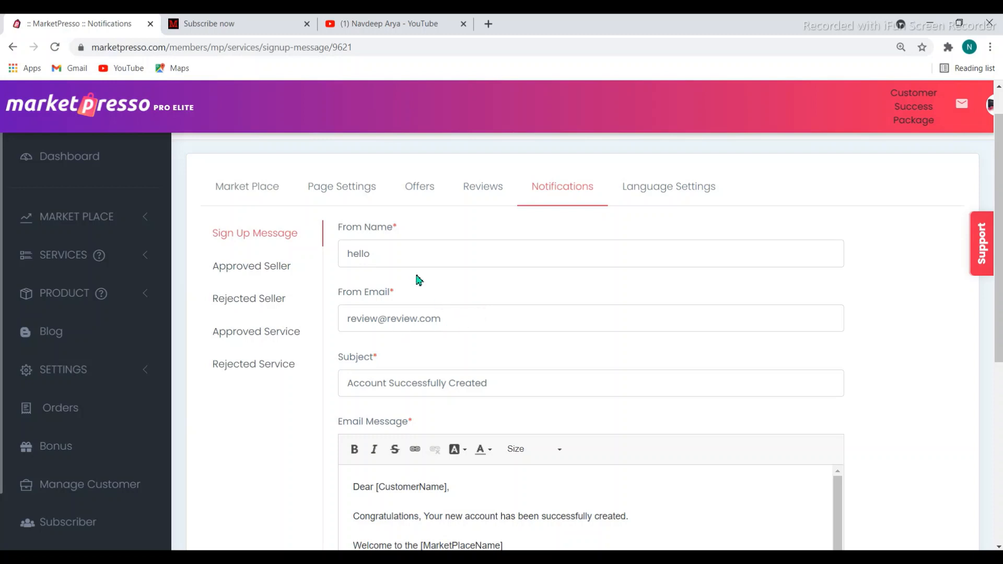
left_click_drag(384, 259, 303, 280)
left_click(532, 324)
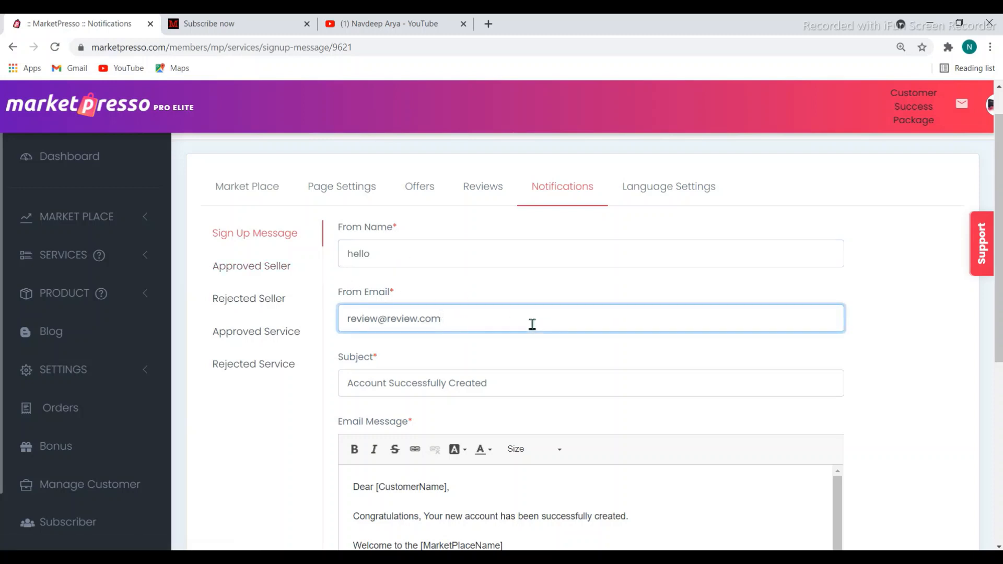
scroll(486, 290, "down", 3)
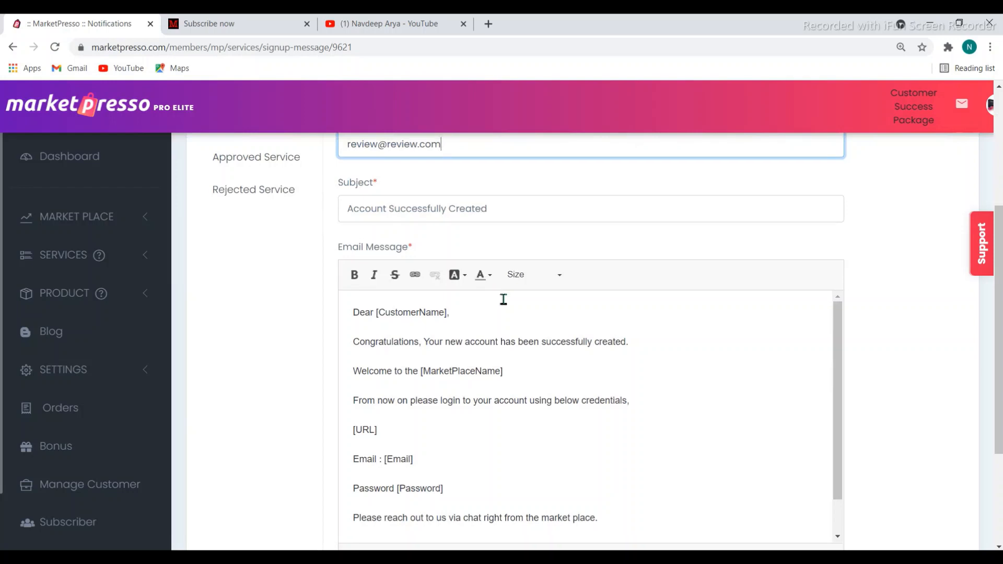
scroll(504, 300, "up", 3)
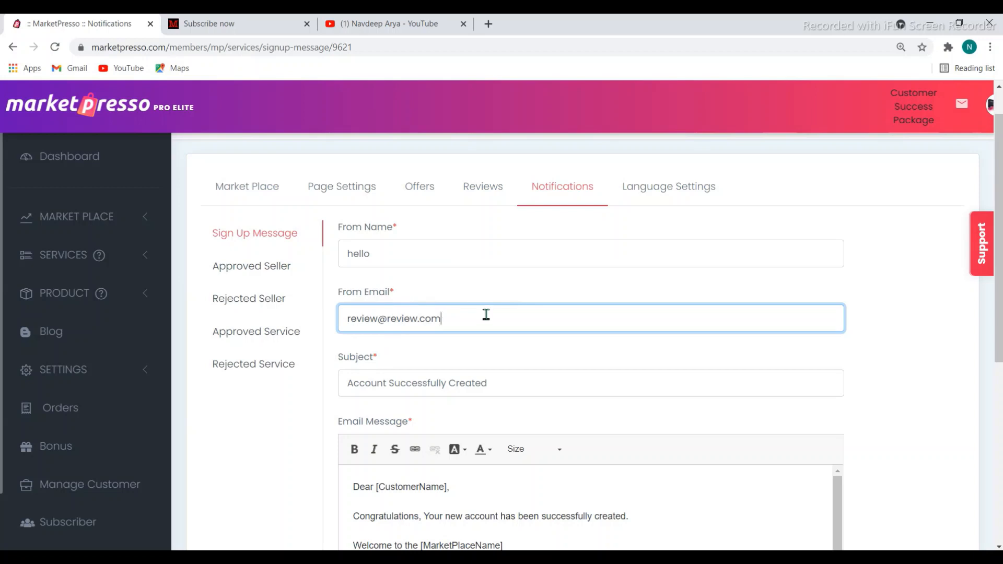
scroll(486, 314, "down", 3)
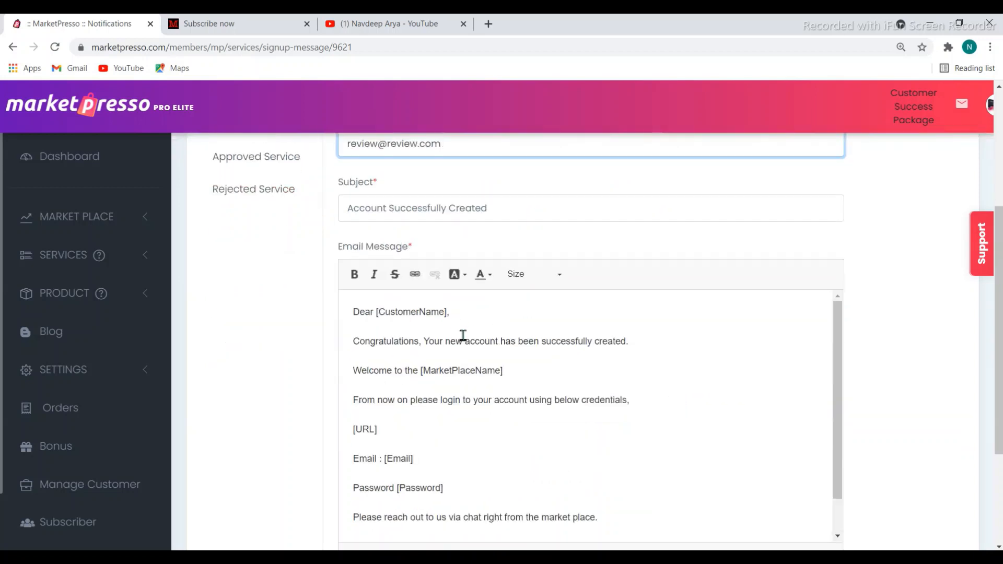
scroll(470, 336, "down", 1)
scroll(478, 336, "up", 1)
scroll(556, 241, "up", 3)
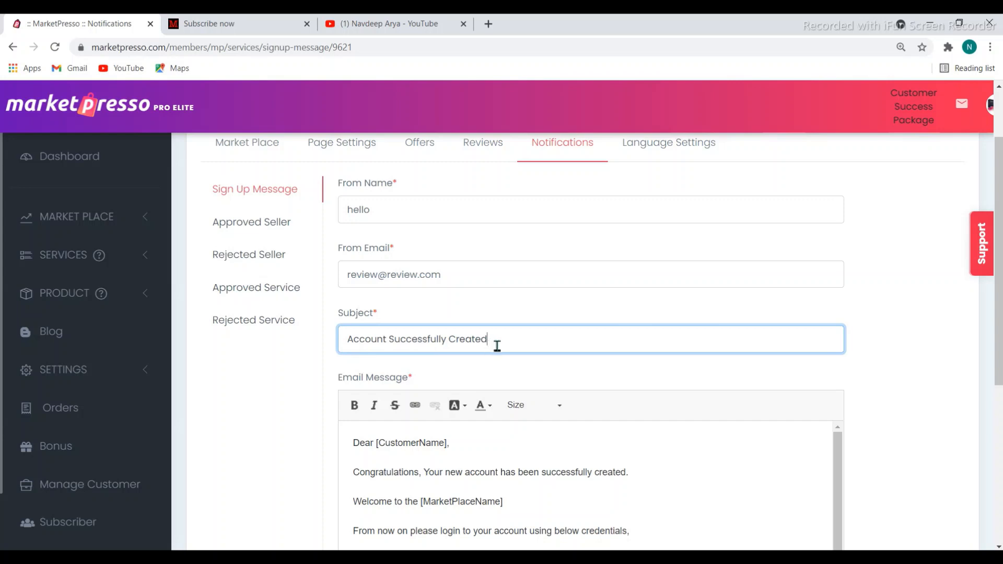
Examine the Approved Seller and Rejected Seller notification templates and revisit the storefront's registration form
left_click(282, 227)
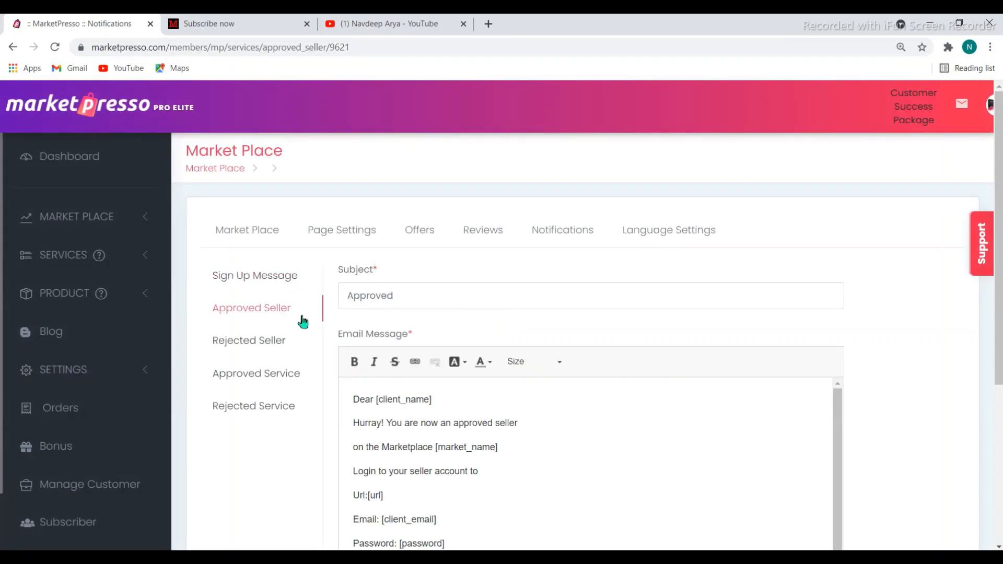
double_click(413, 301)
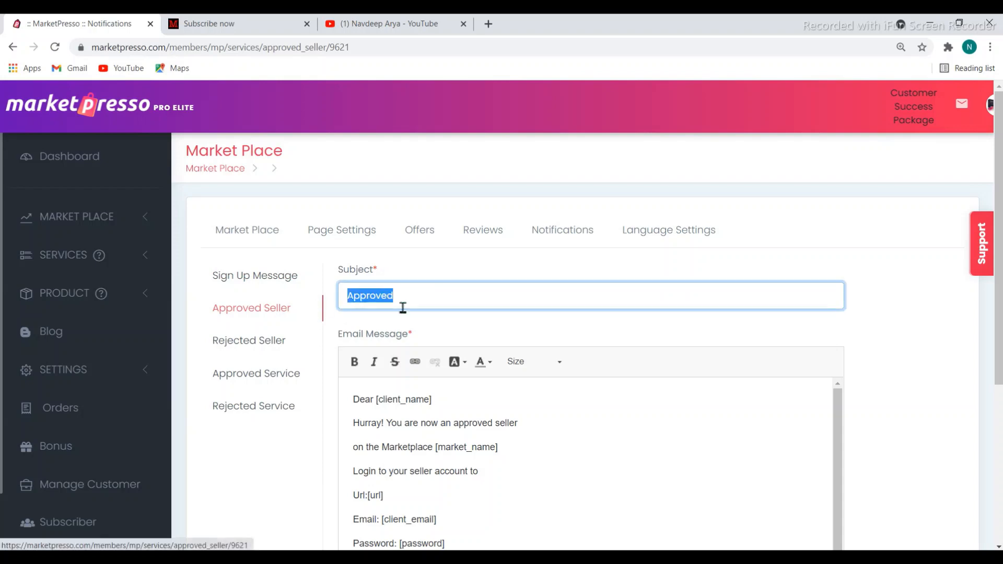
left_click(394, 309)
left_click(289, 346)
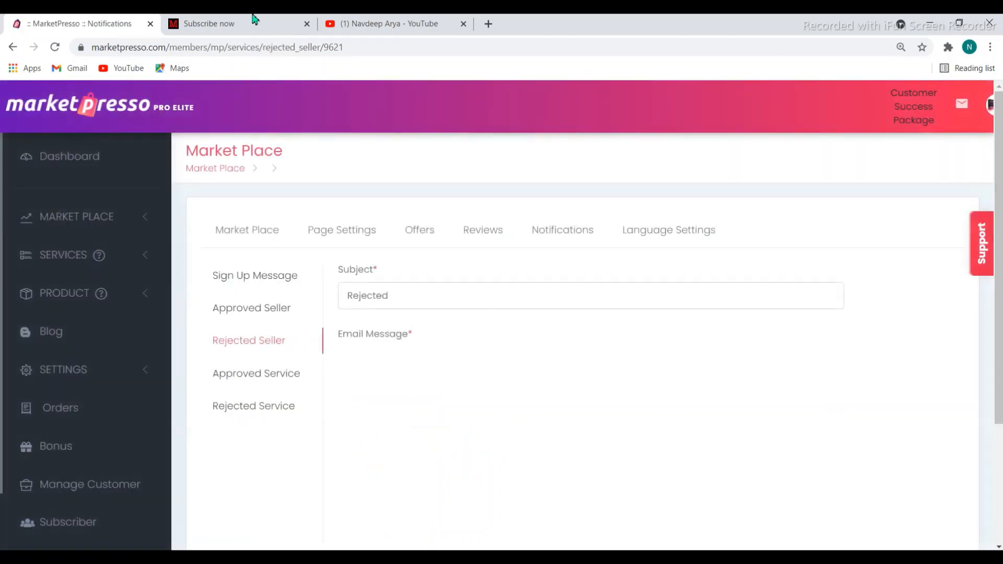
left_click(243, 23)
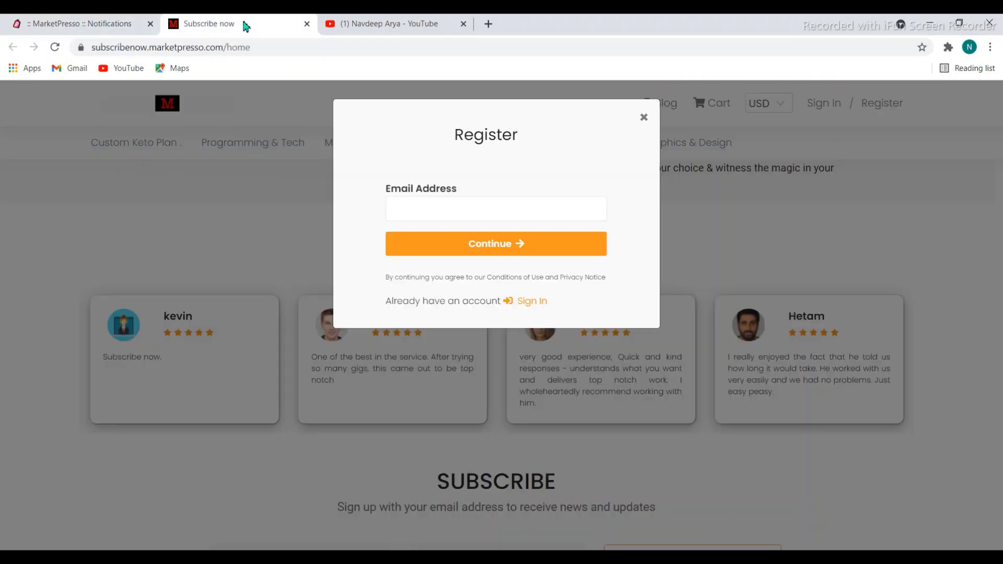
Check the Change Language options in the marketplace's Language Settings, selecting English (Default), and close the dialog
left_click(97, 23)
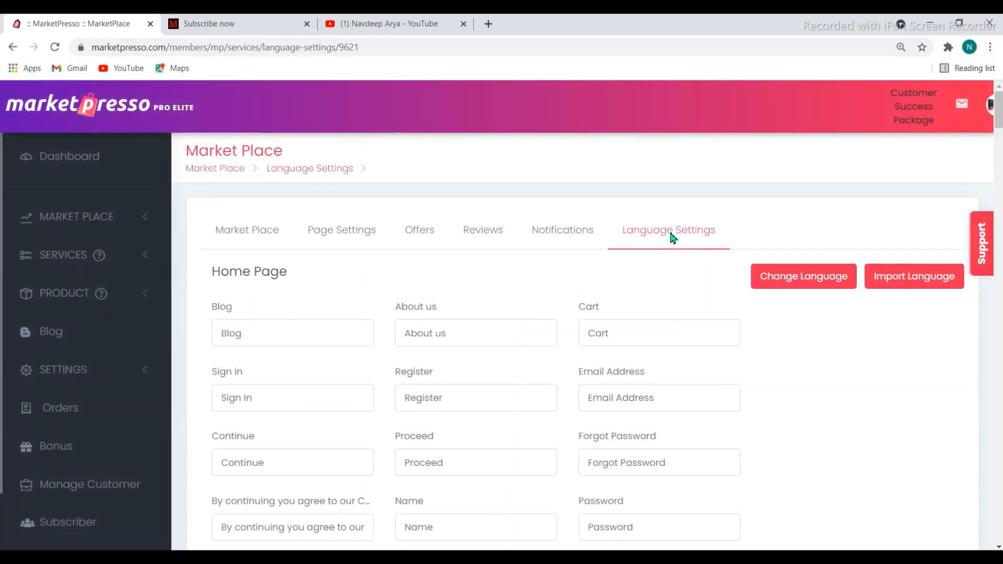
left_click(768, 286)
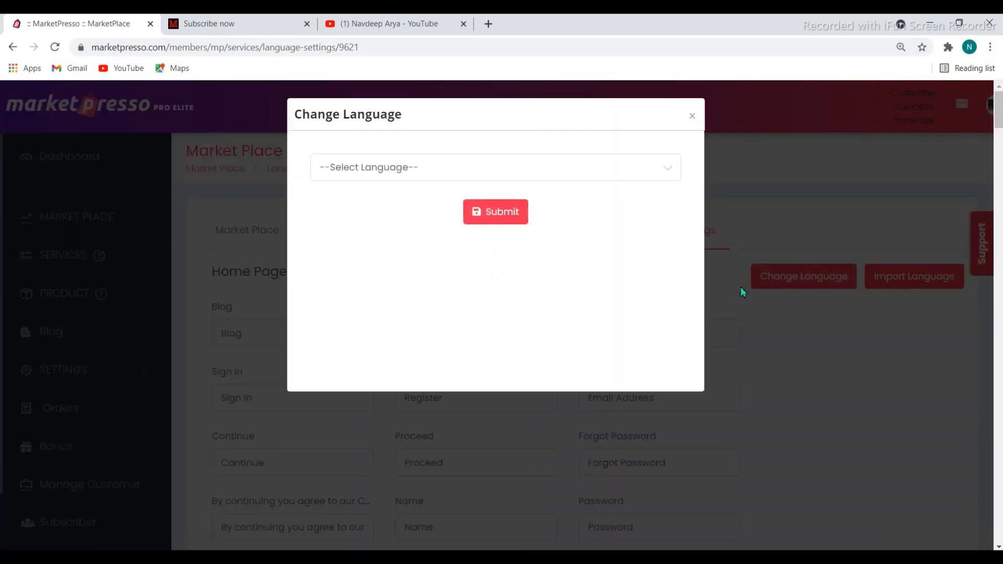
left_click(569, 178)
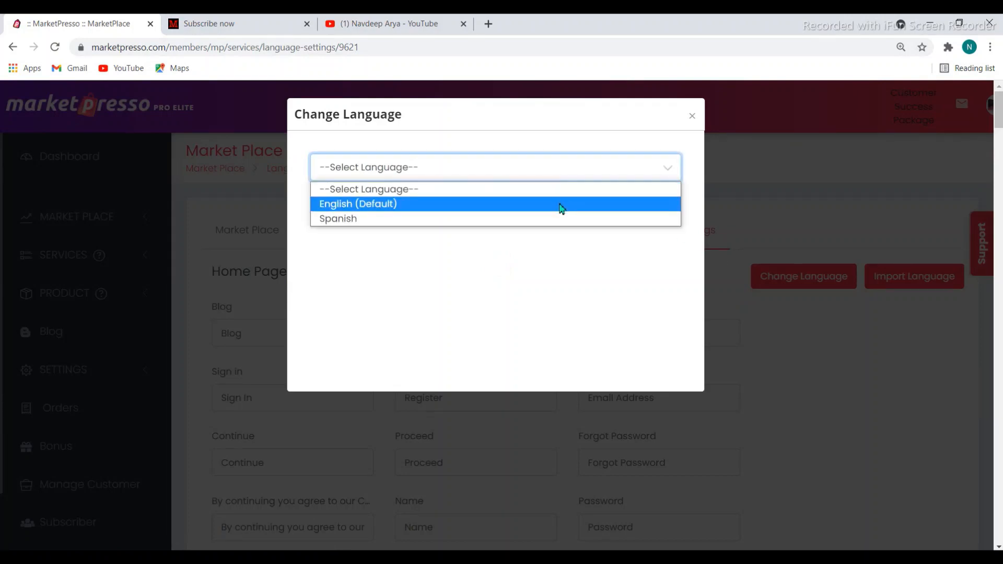
left_click(556, 205)
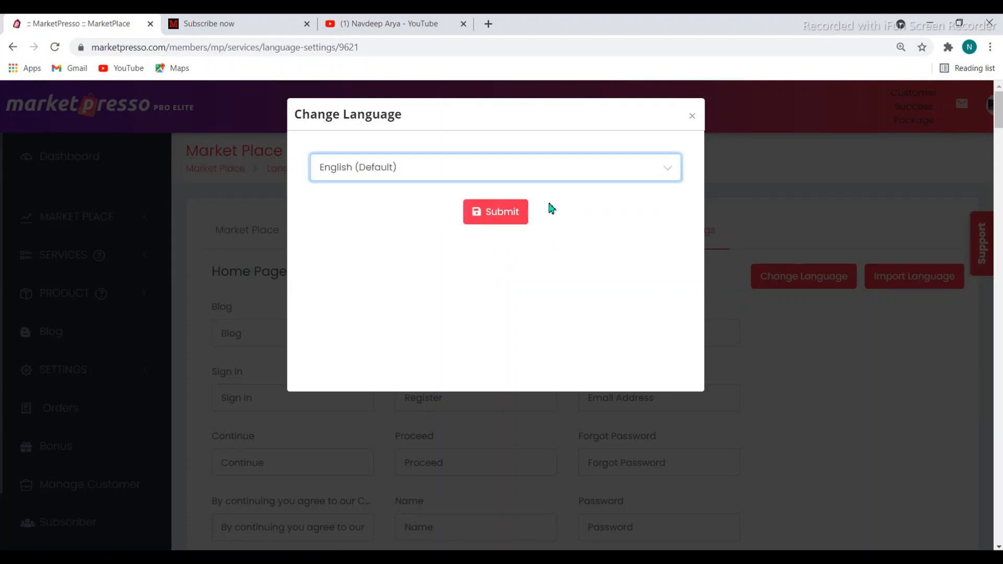
left_click(489, 222)
left_click(607, 275)
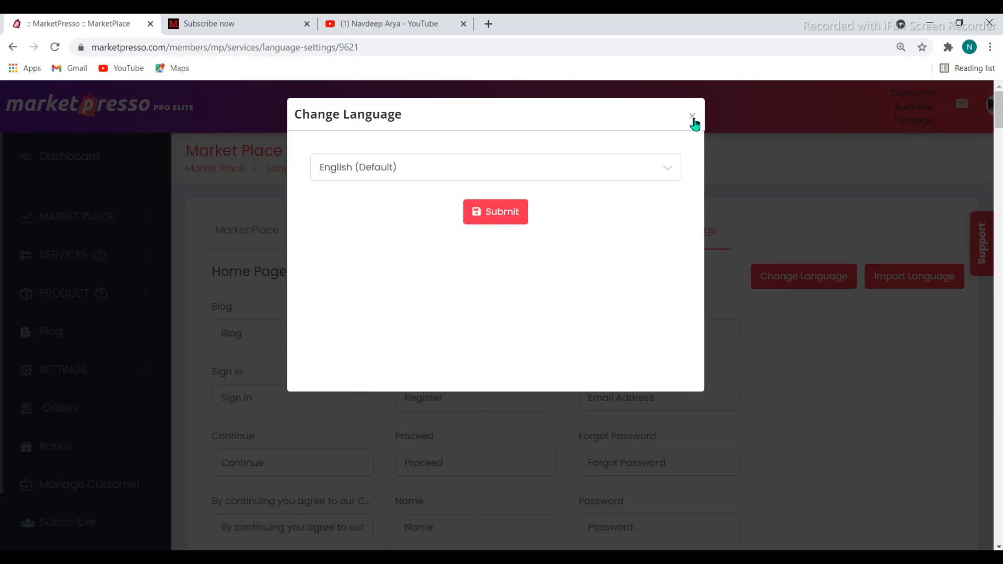
left_click(692, 116)
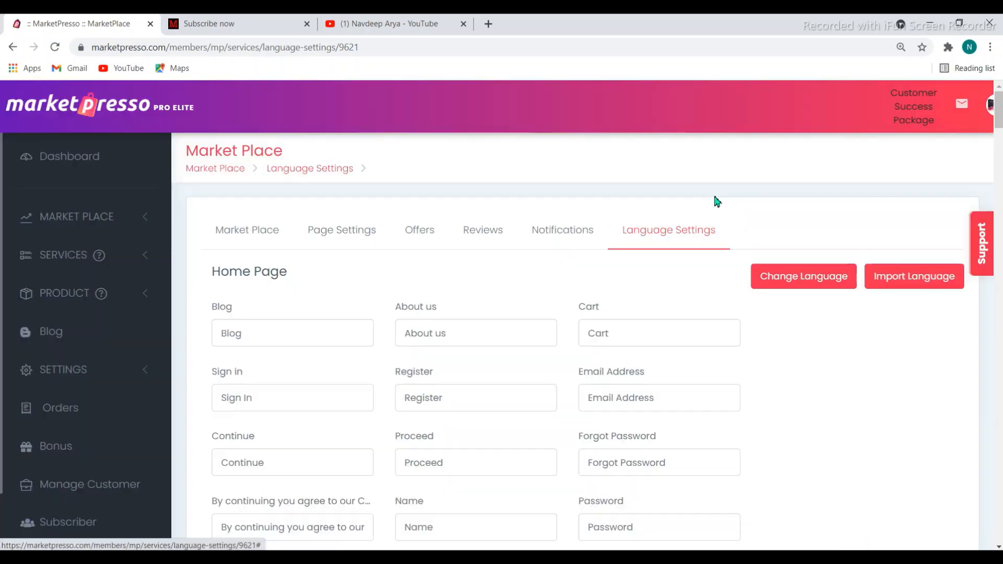
Check which marketplaces are offered as a source for importing a language, and leave without importing
left_click(899, 282)
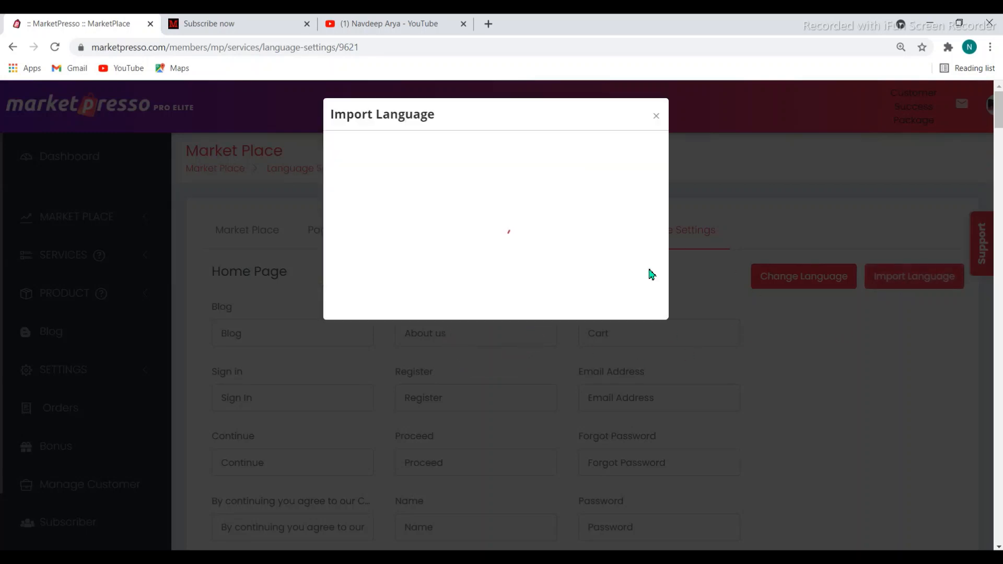
left_click(414, 197)
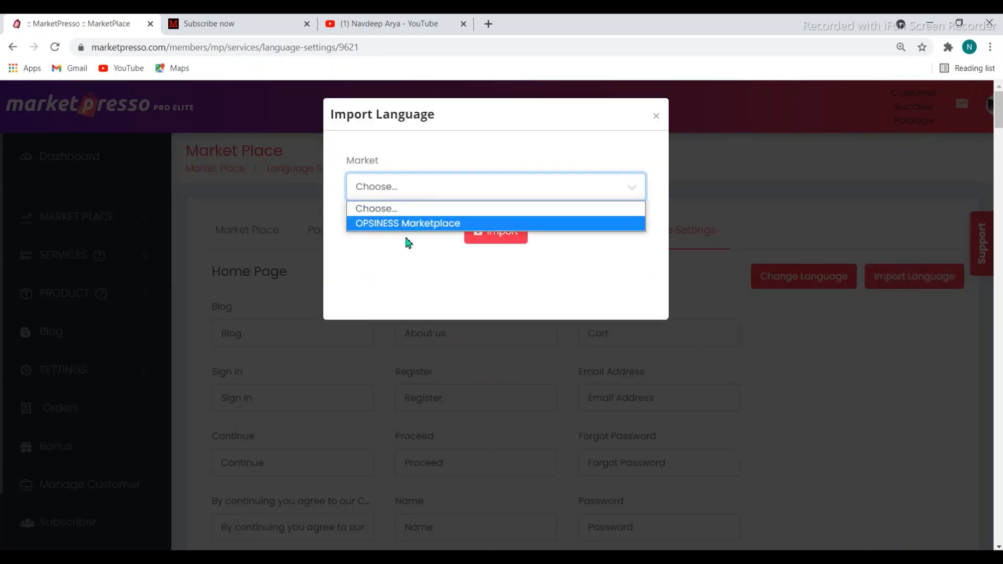
left_click(656, 116)
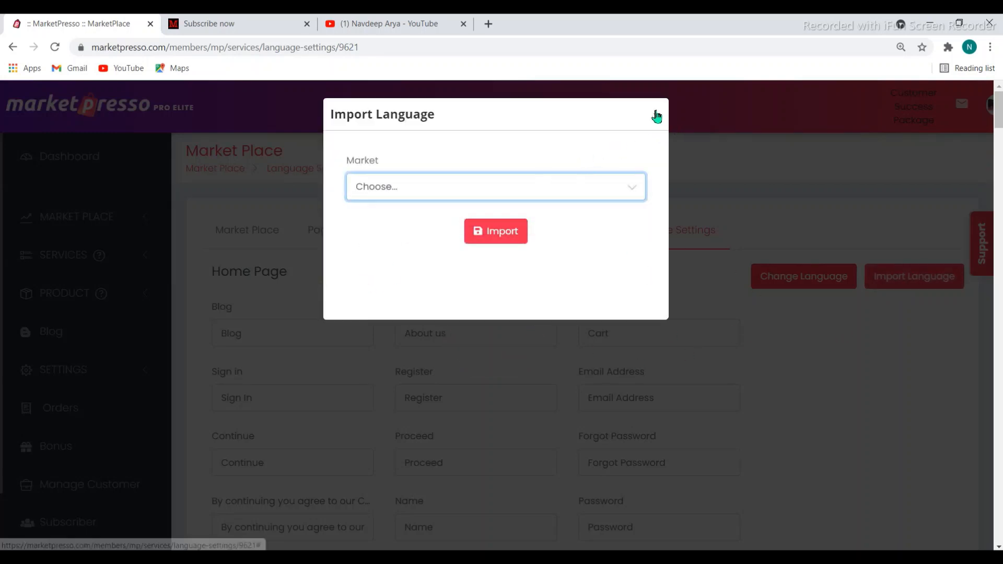
Close the Import Language dialog and look over the Home Page text labels in the language settings
left_click(656, 116)
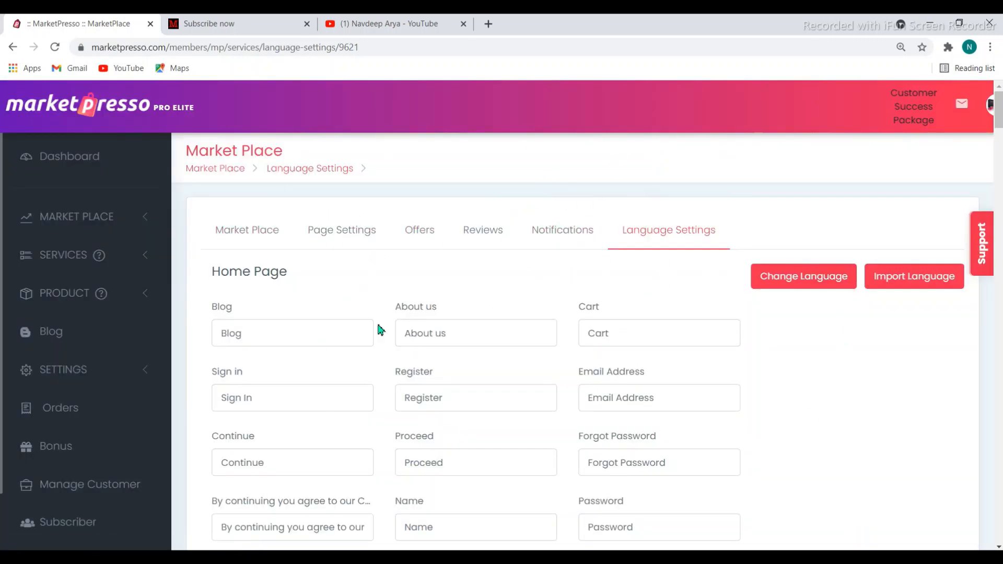
scroll(740, 263, "down", 2)
scroll(578, 208, "up", 2)
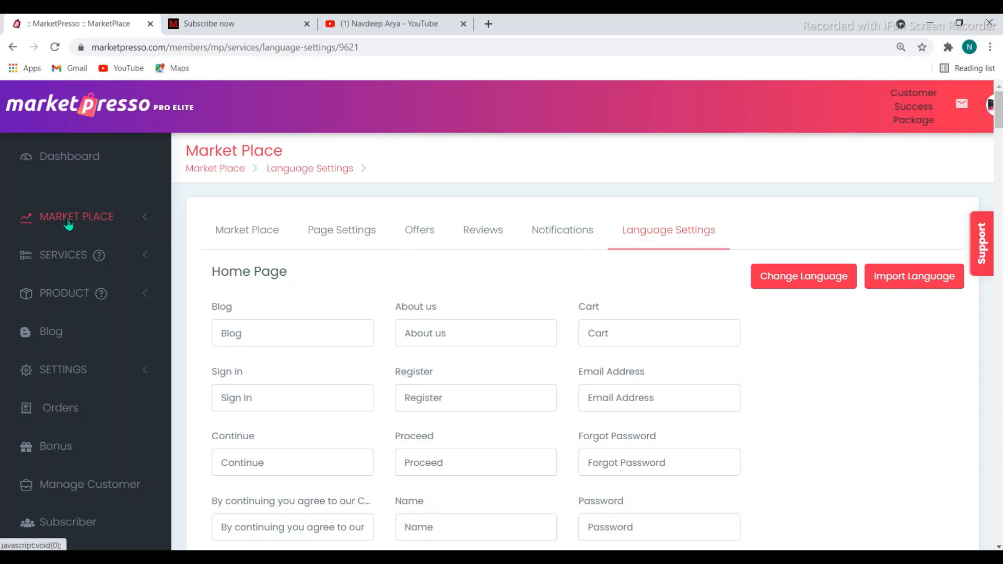
Survey the dashboard's Market Place, Services, Product and Settings sections, including the list of all services
left_click(150, 216)
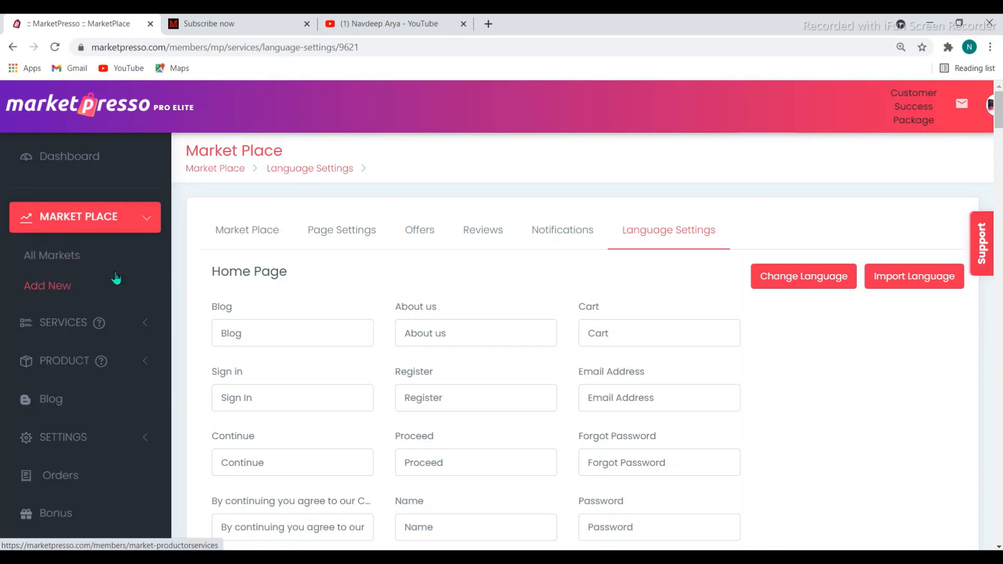
scroll(115, 272, "down", 3)
left_click(97, 197)
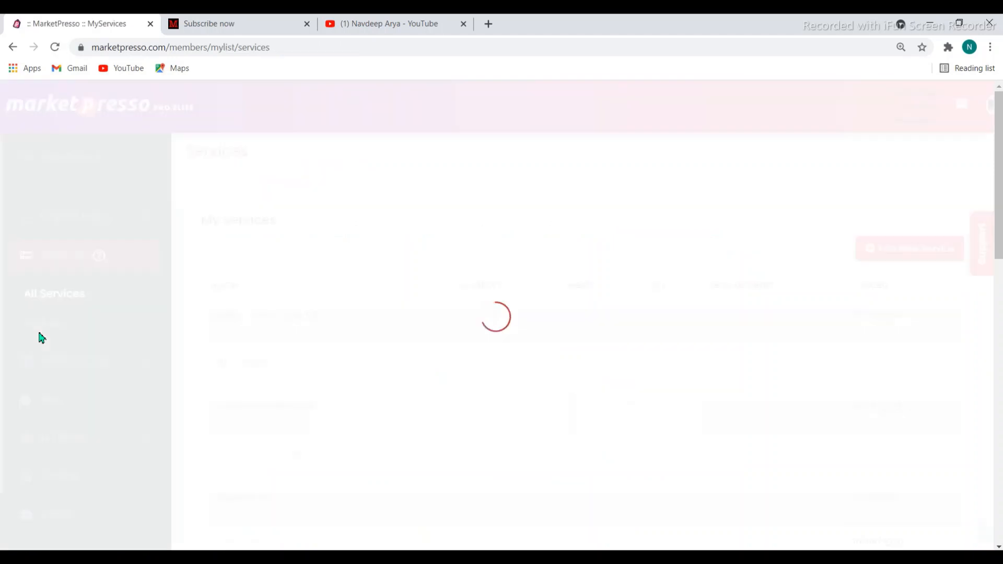
scroll(75, 327, "down", 2)
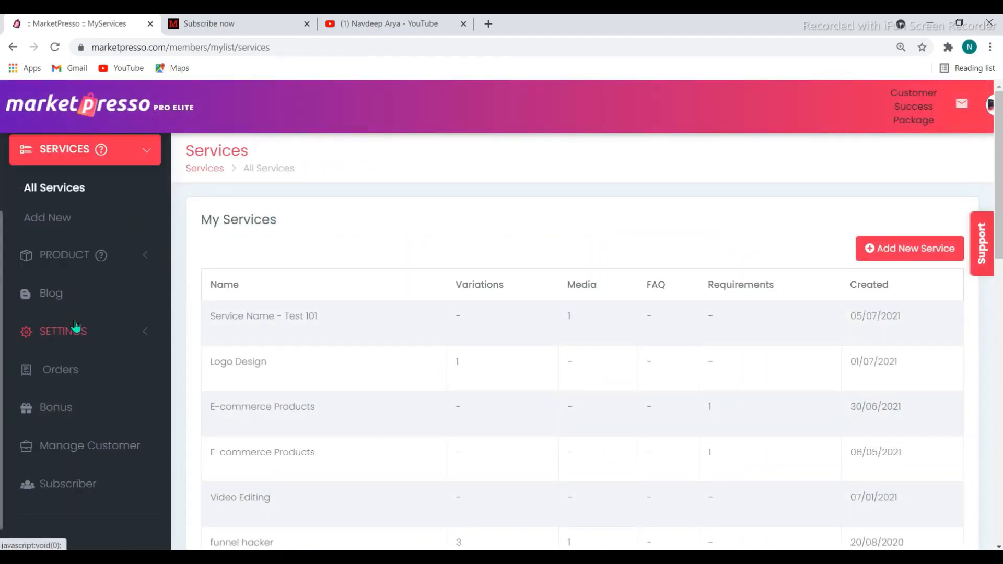
left_click(82, 255)
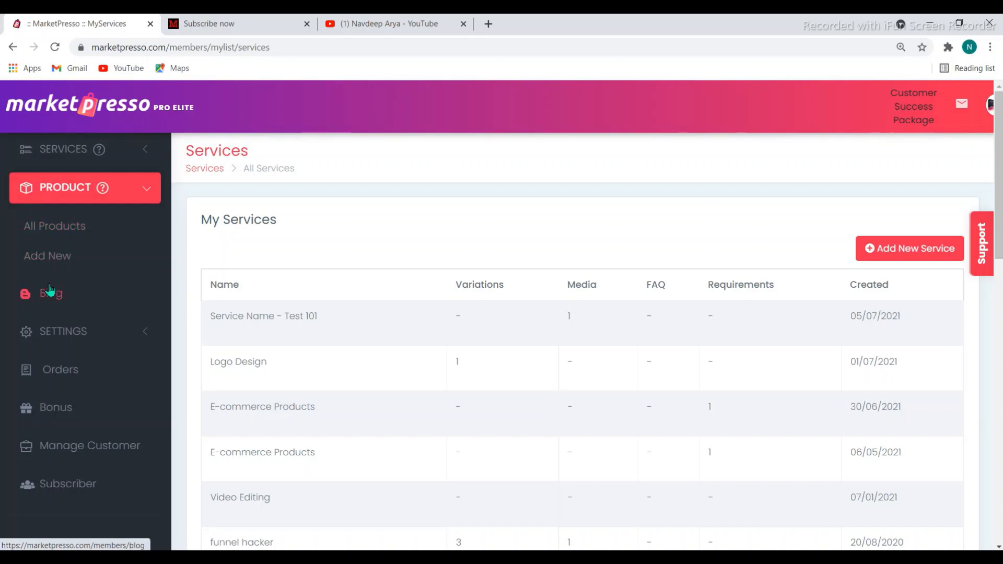
left_click(60, 331)
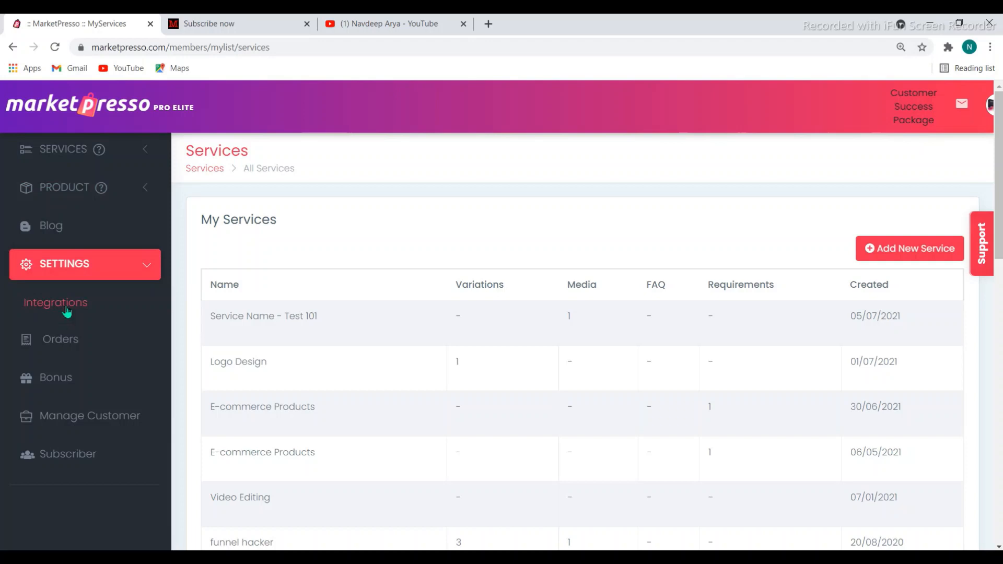
Check the marketplace's Orders page and look through the offers on the Bonus page
left_click(67, 349)
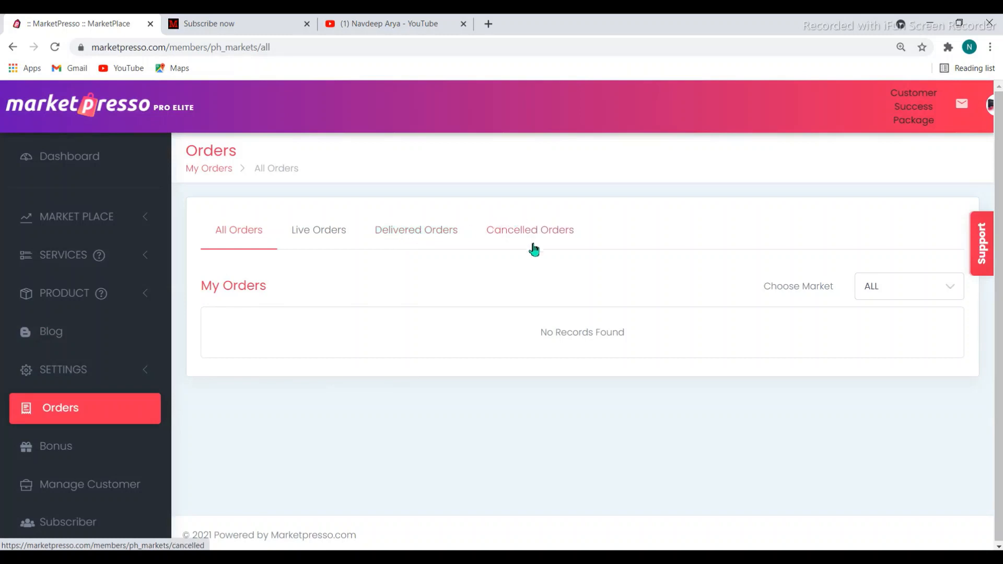
scroll(99, 413, "down", 1)
left_click(89, 377)
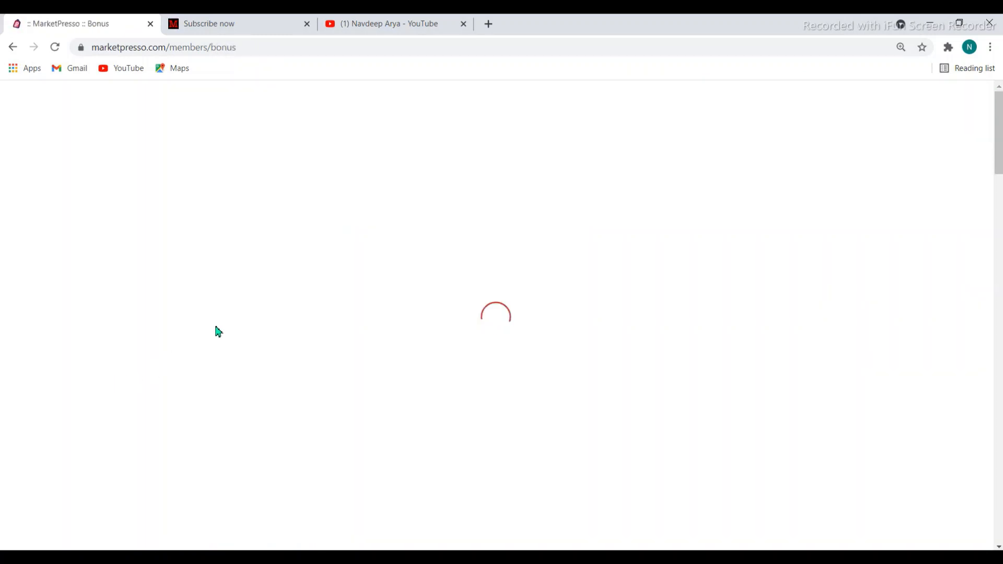
scroll(313, 296, "down", 2)
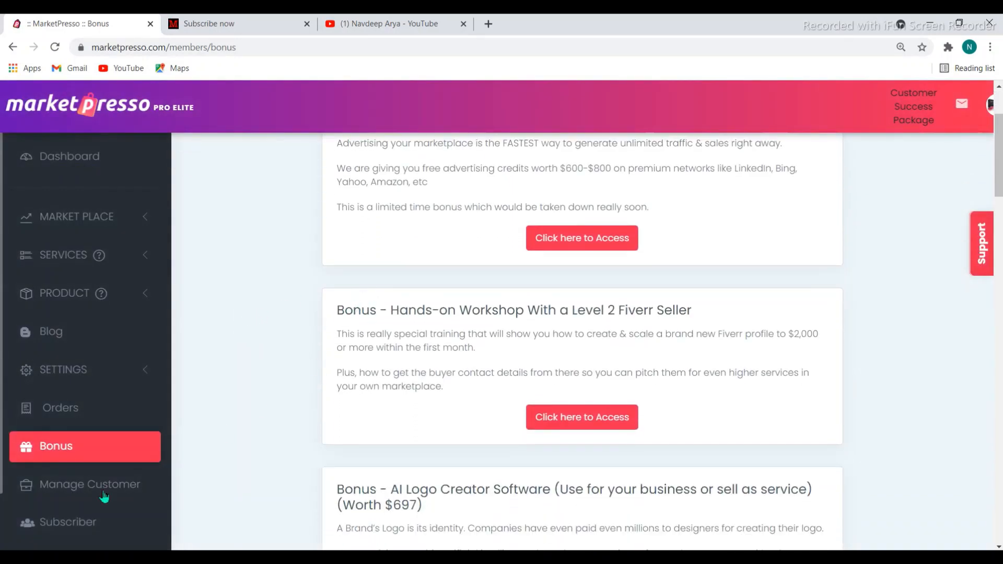
Examine the customer list under Manage Customer, including the first customer's purchased amount and wallet balance
left_click(67, 498)
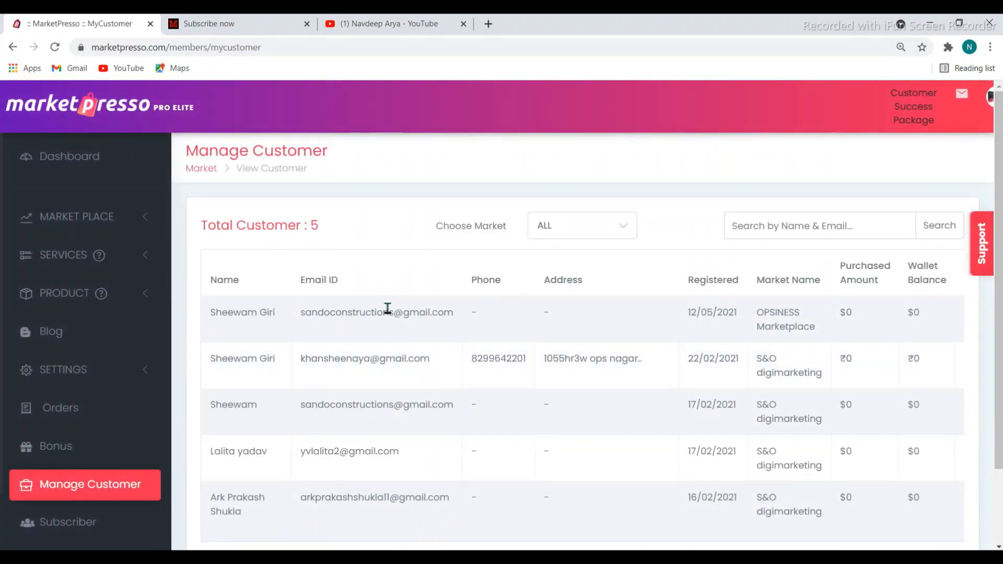
scroll(382, 328, "down", 1)
scroll(382, 324, "down", 2)
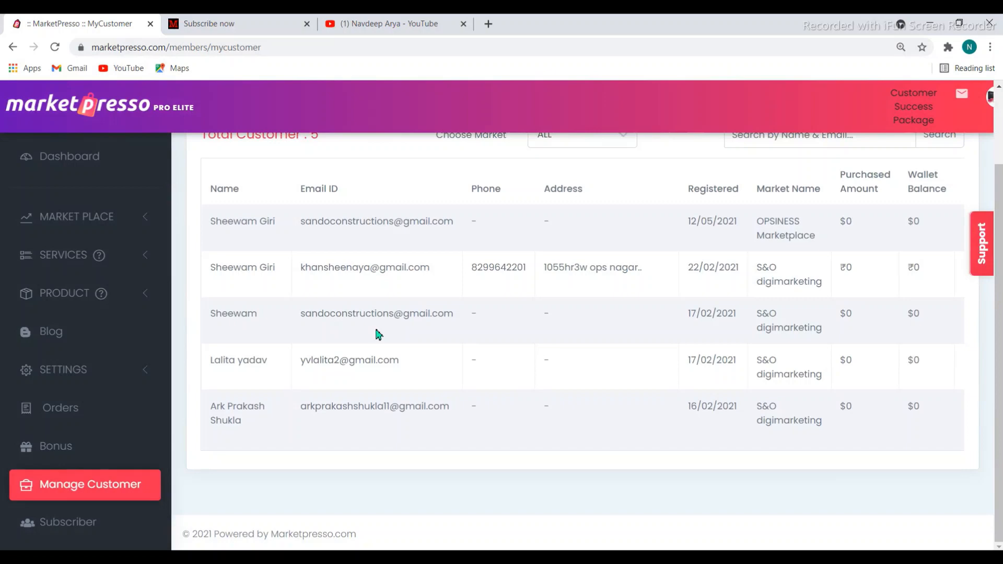
scroll(379, 334, "up", 2)
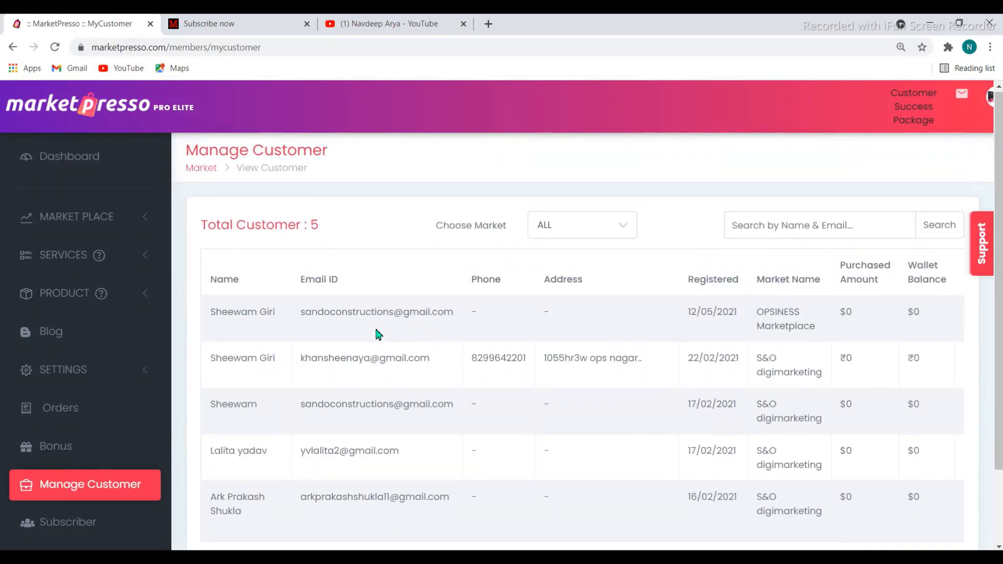
double_click(842, 314)
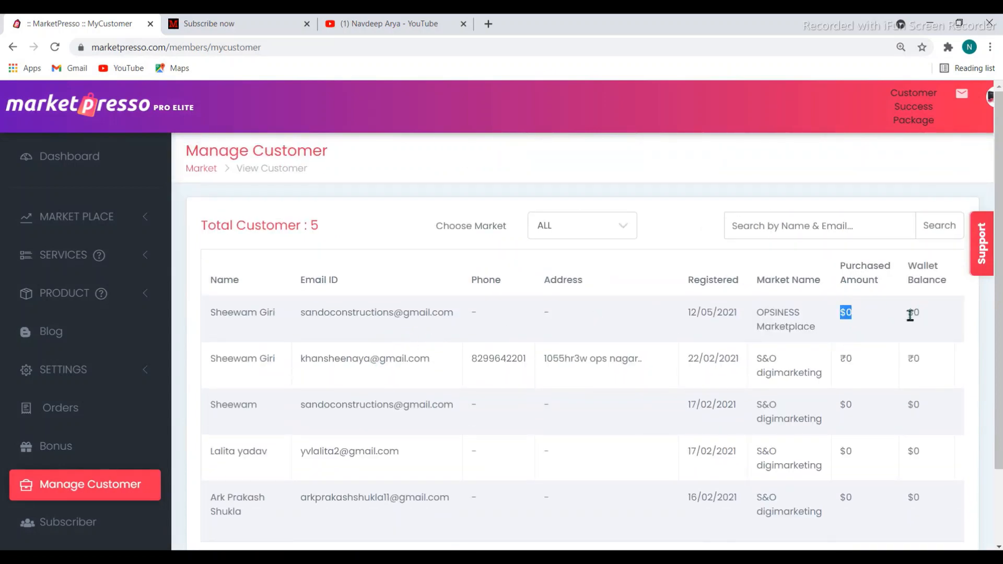
double_click(910, 313)
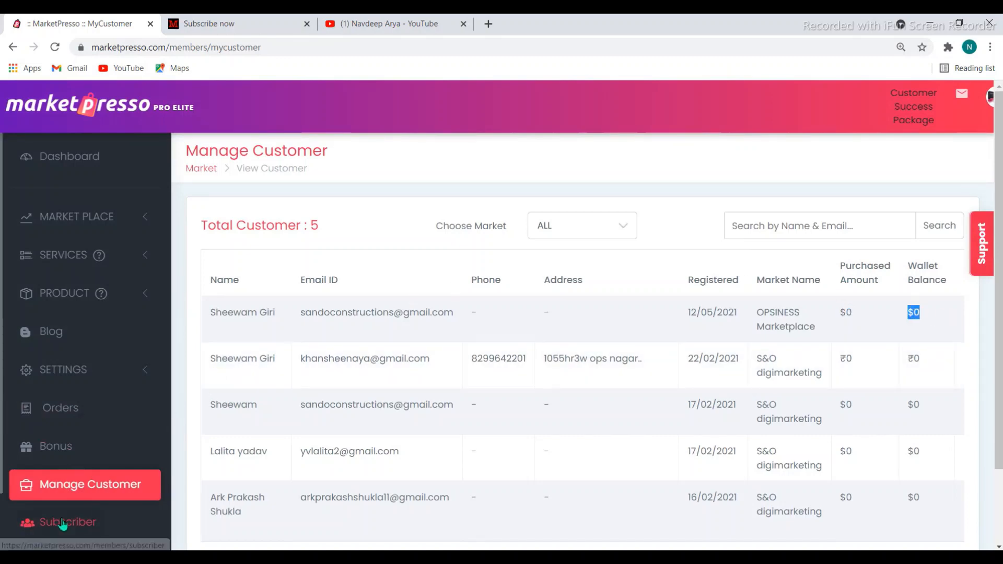
Examine the Subscriber list and the resources offered in the account's profile menu
left_click(63, 523)
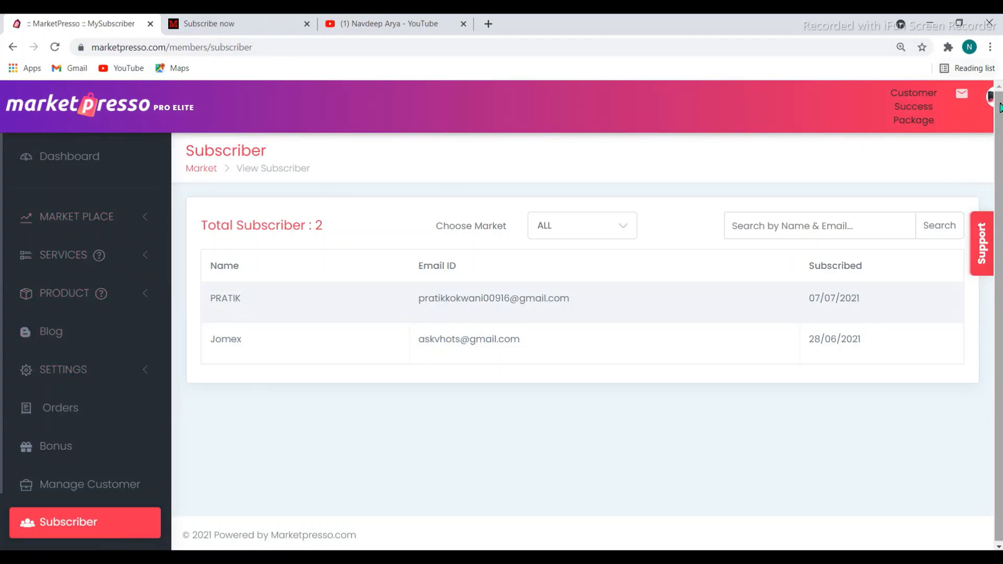
left_click(991, 105)
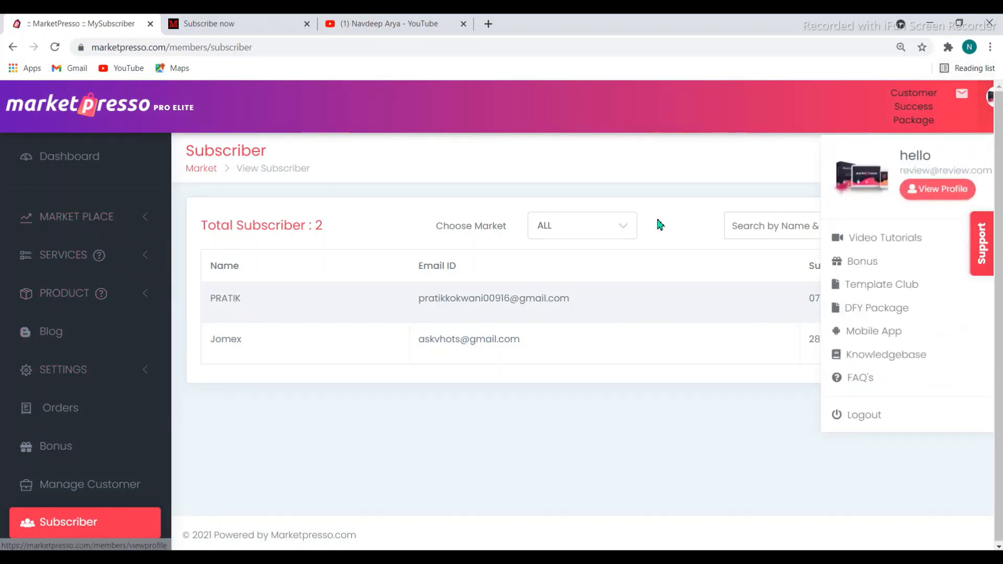
key("ctrl+minus")
key("ctrl+minus")
key("ctrl+minus")
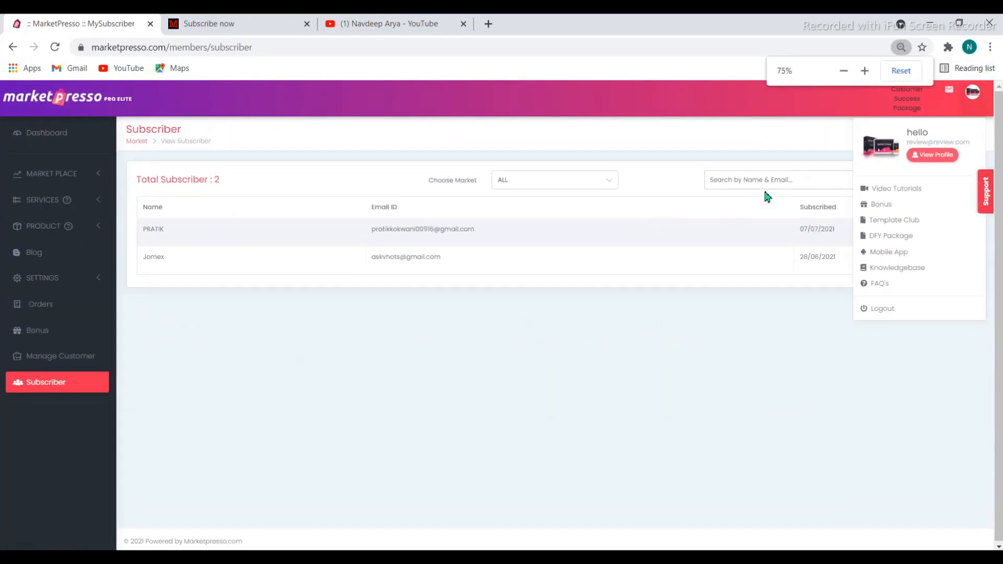
key("ctrl+0")
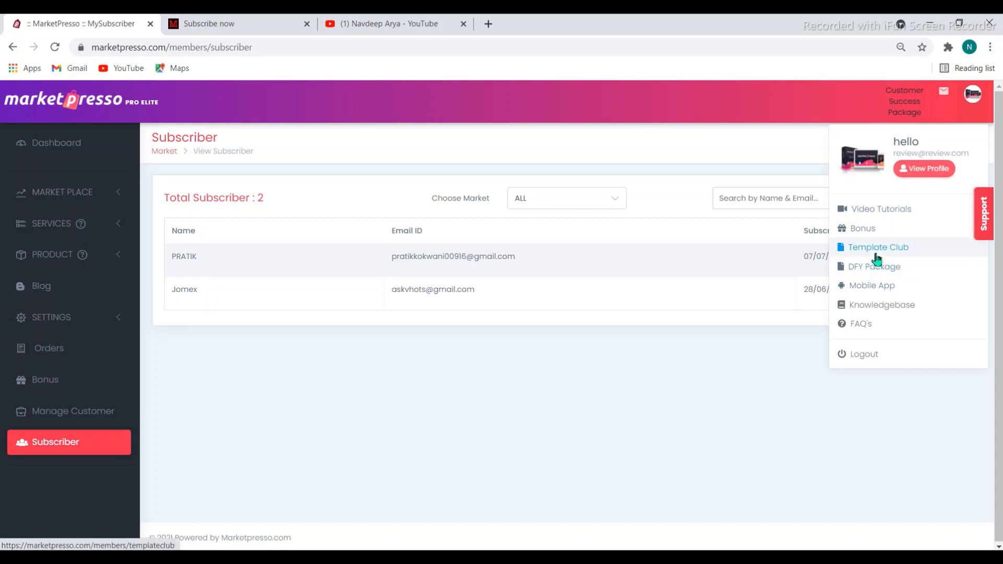
Open the FAQ's page and look through the frequently asked questions about MarketPresso
left_click(860, 324)
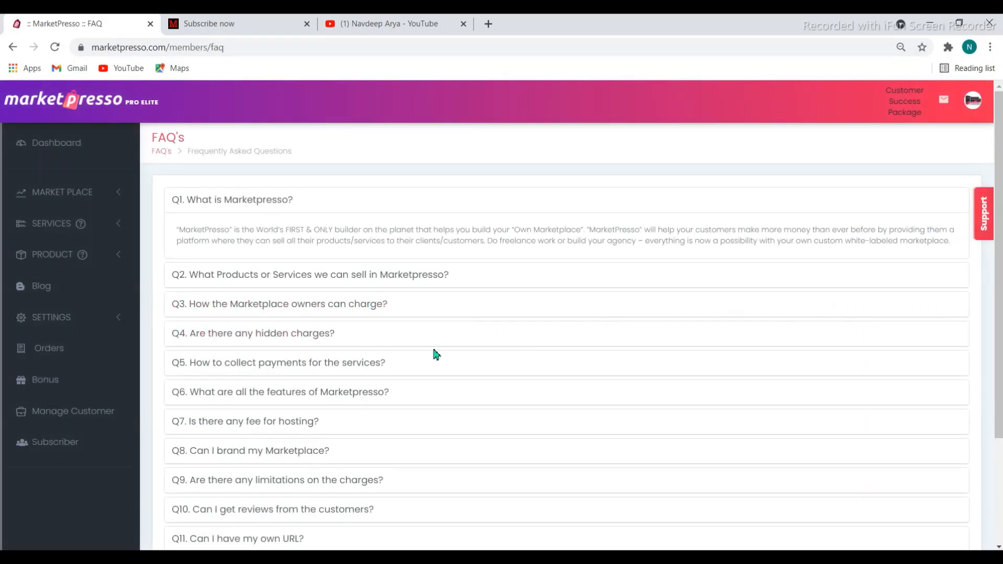
scroll(366, 279, "down", 1)
scroll(366, 278, "down", 2)
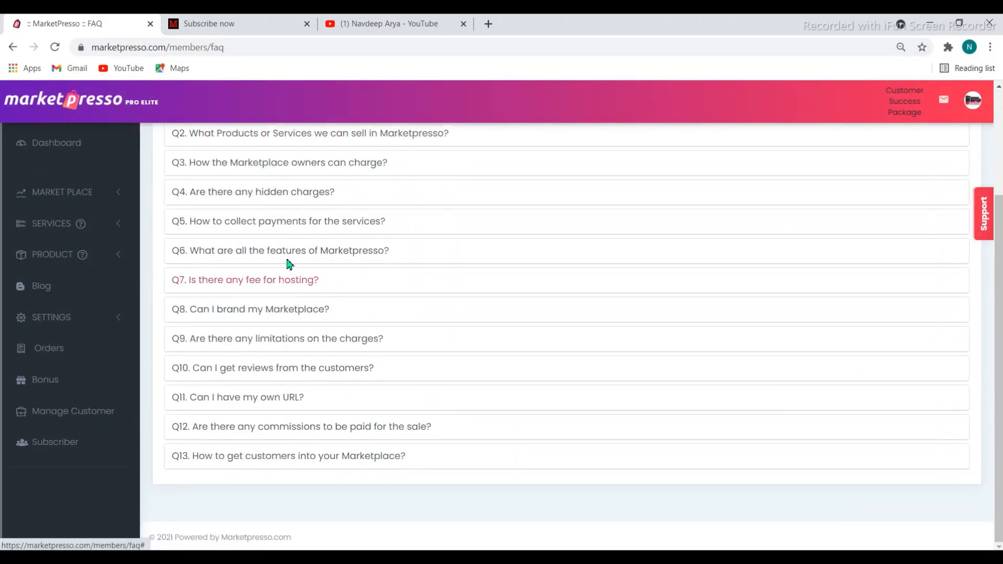
scroll(359, 303, "up", 3)
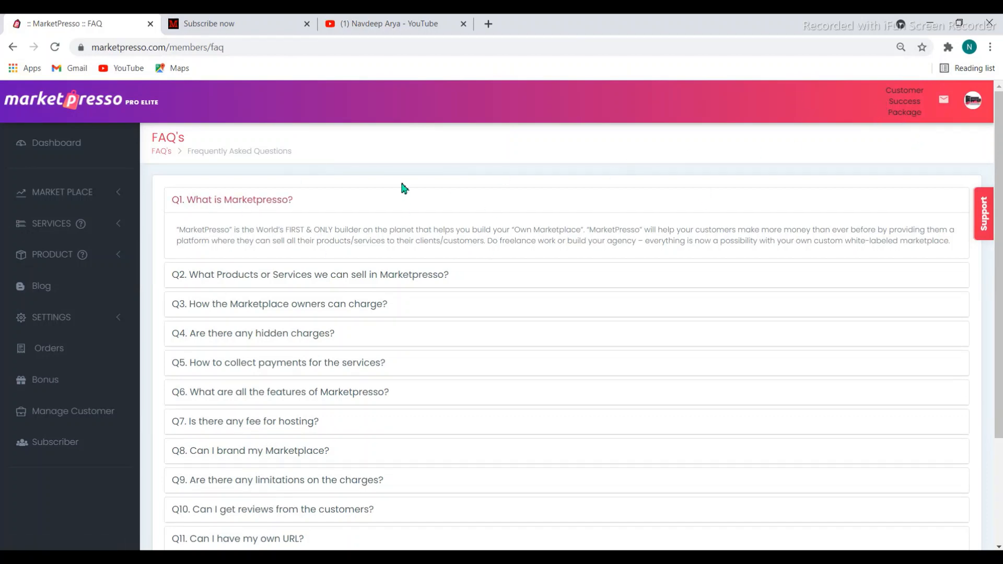
Switch to the Subscribe now storefront, dismiss its registration form and examine the category navigation and Top Categories
left_click(219, 30)
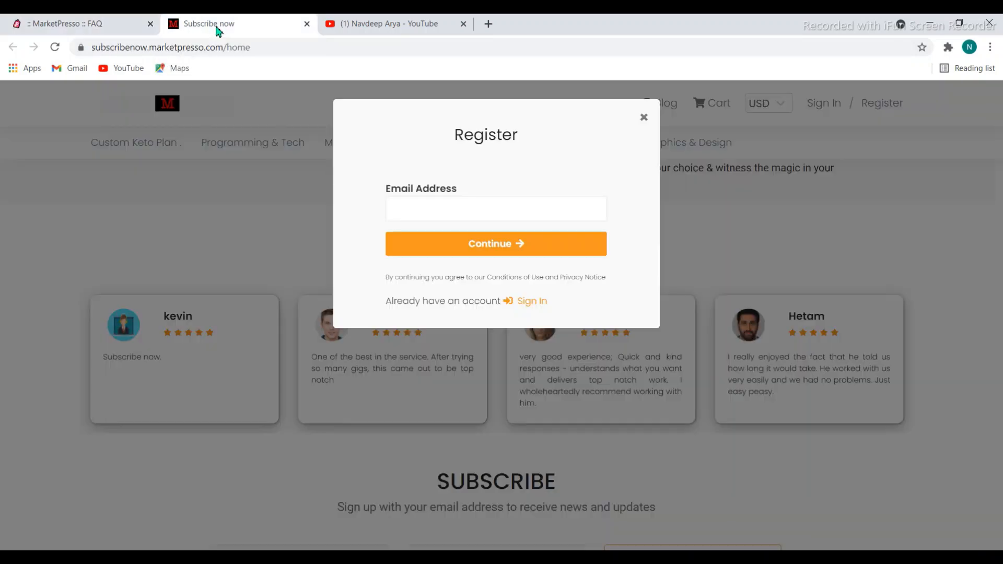
left_click(645, 117)
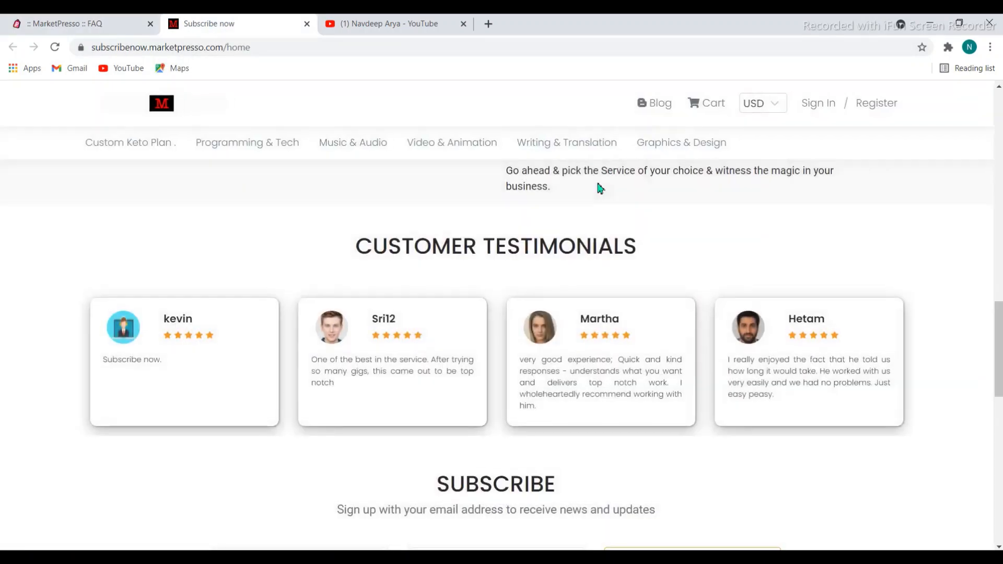
scroll(596, 180, "up", 10)
scroll(599, 188, "up", 2)
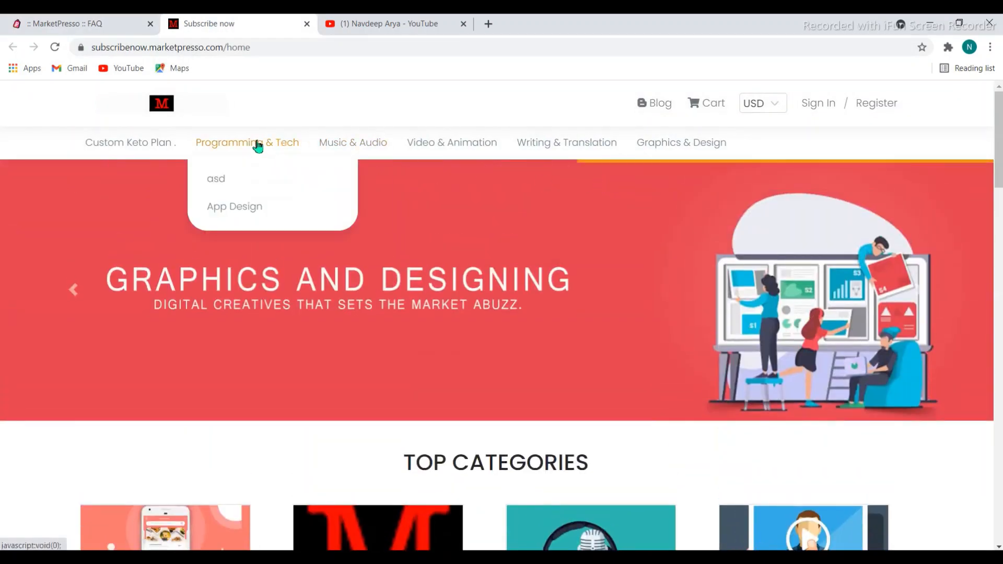
mouse_move(416, 143)
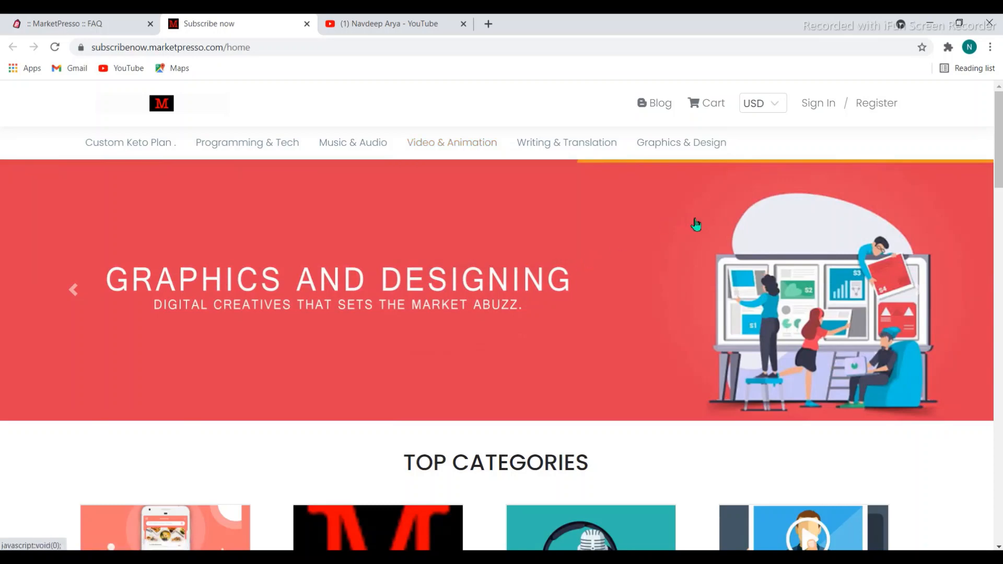
scroll(698, 225, "down", 3)
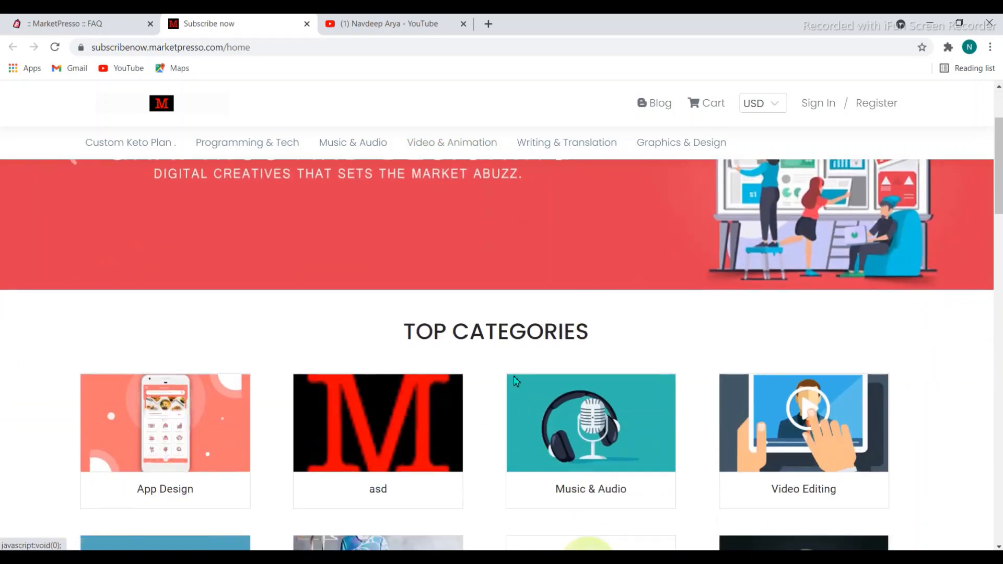
Check the YouTube channel's uploaded videos, and return to the storefront to review its categories and About the Marketplace section
left_click(404, 23)
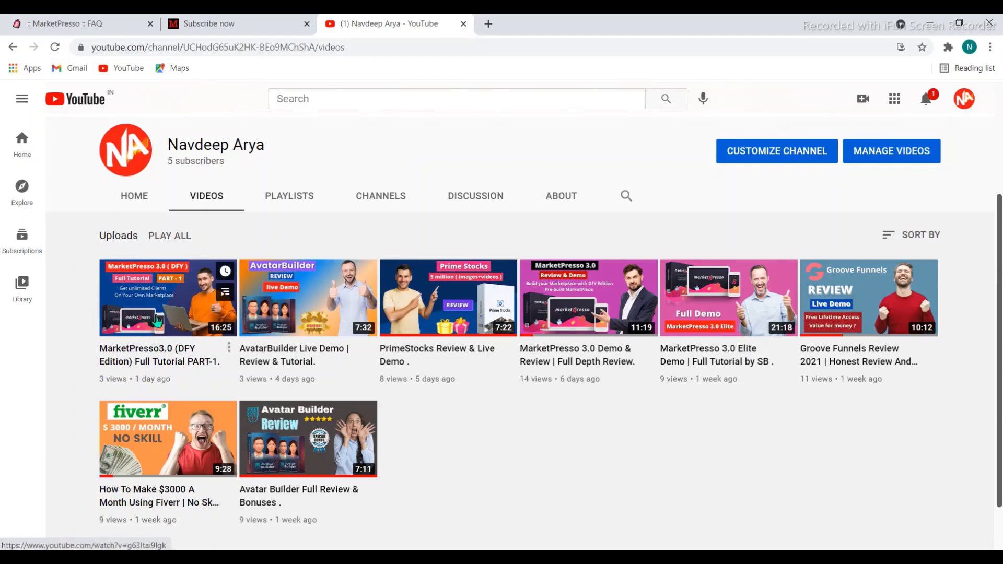
left_click(285, 24)
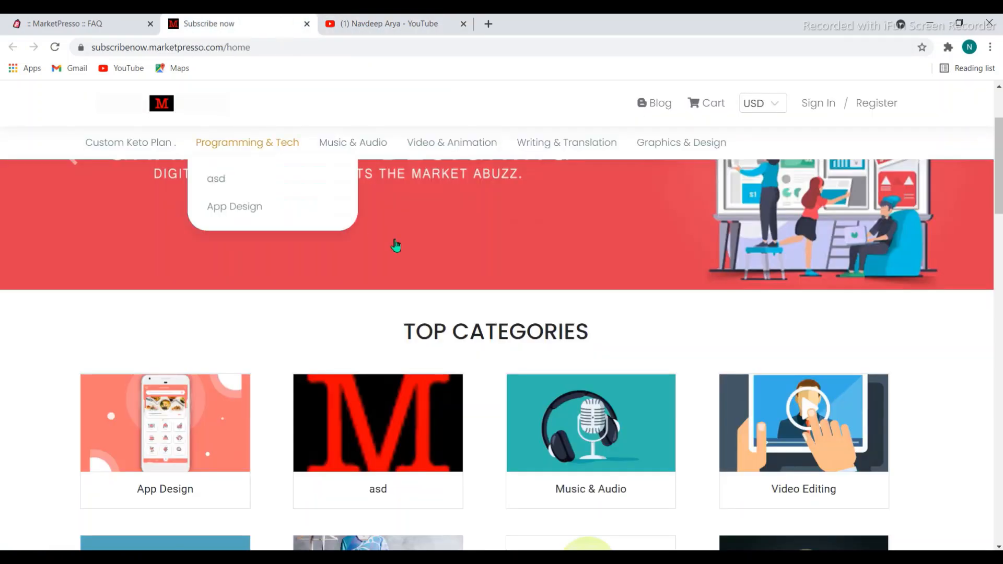
scroll(533, 220, "down", 5)
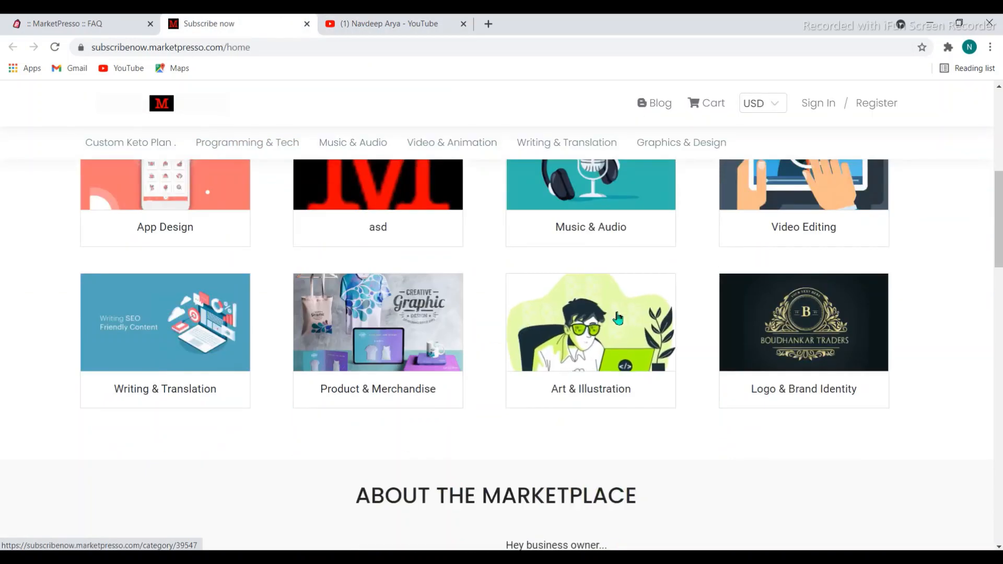
scroll(617, 316, "down", 4)
scroll(617, 313, "down", 1)
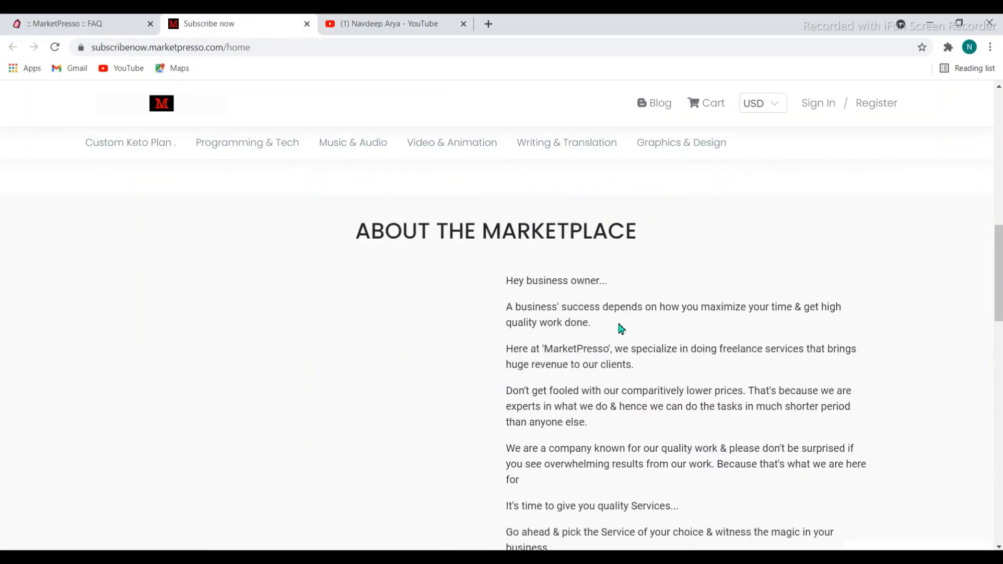
scroll(619, 322, "down", 4)
scroll(615, 314, "up", 14)
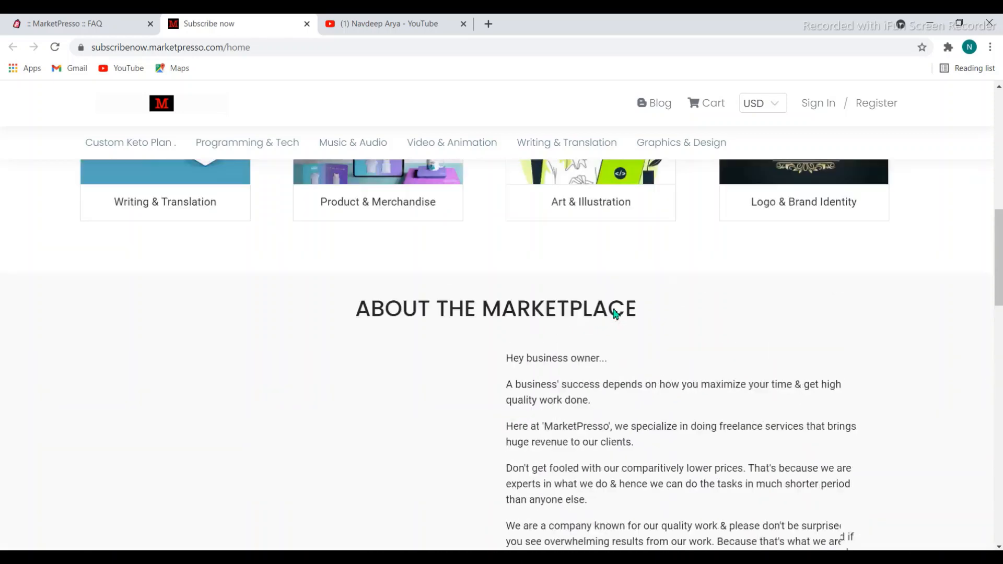